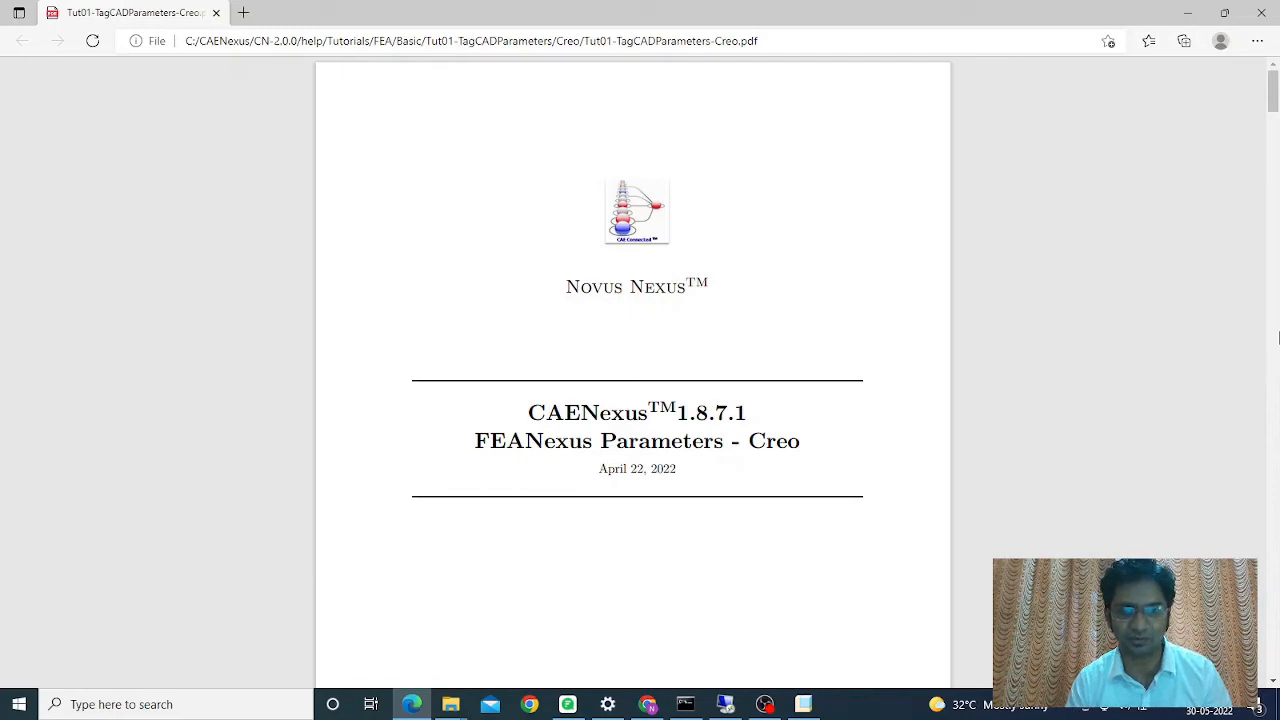
# - Scroll the tutorial PDF down to section 1.2 Model Description and Figure 1.1
pyautogui.scroll(-15, 1010, 396)
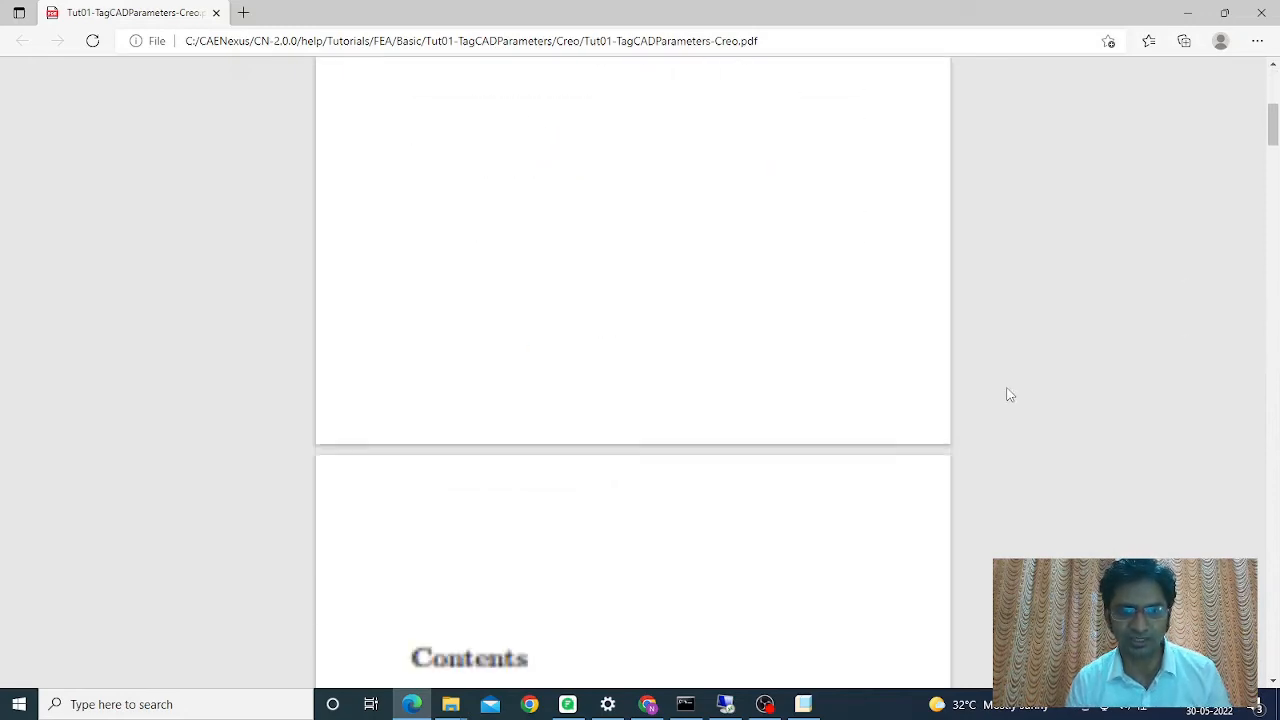
pyautogui.scroll(-4, 1010, 396)
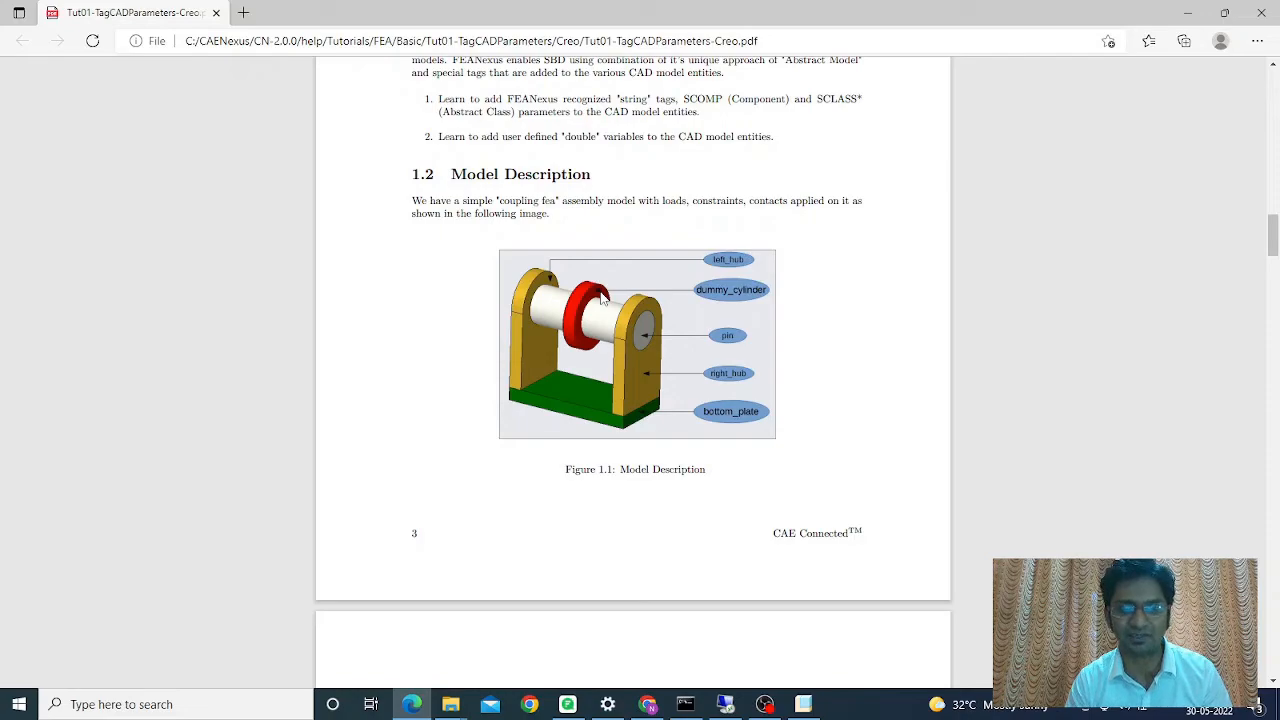
# - Scroll to the page 5 parameter tables, then switch to Creo's COUPLING_FEA assembly window
pyautogui.scroll(-15, 601, 297)
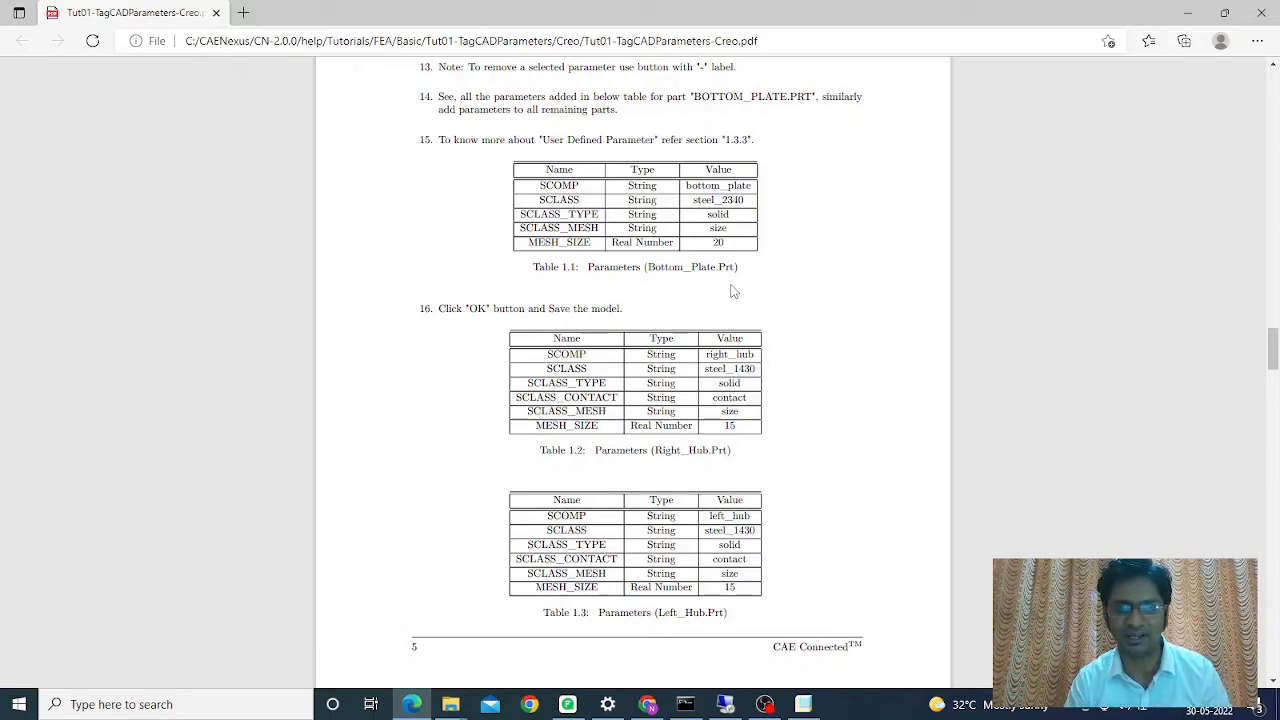
pyautogui.hotkey('alt', 'Tab')
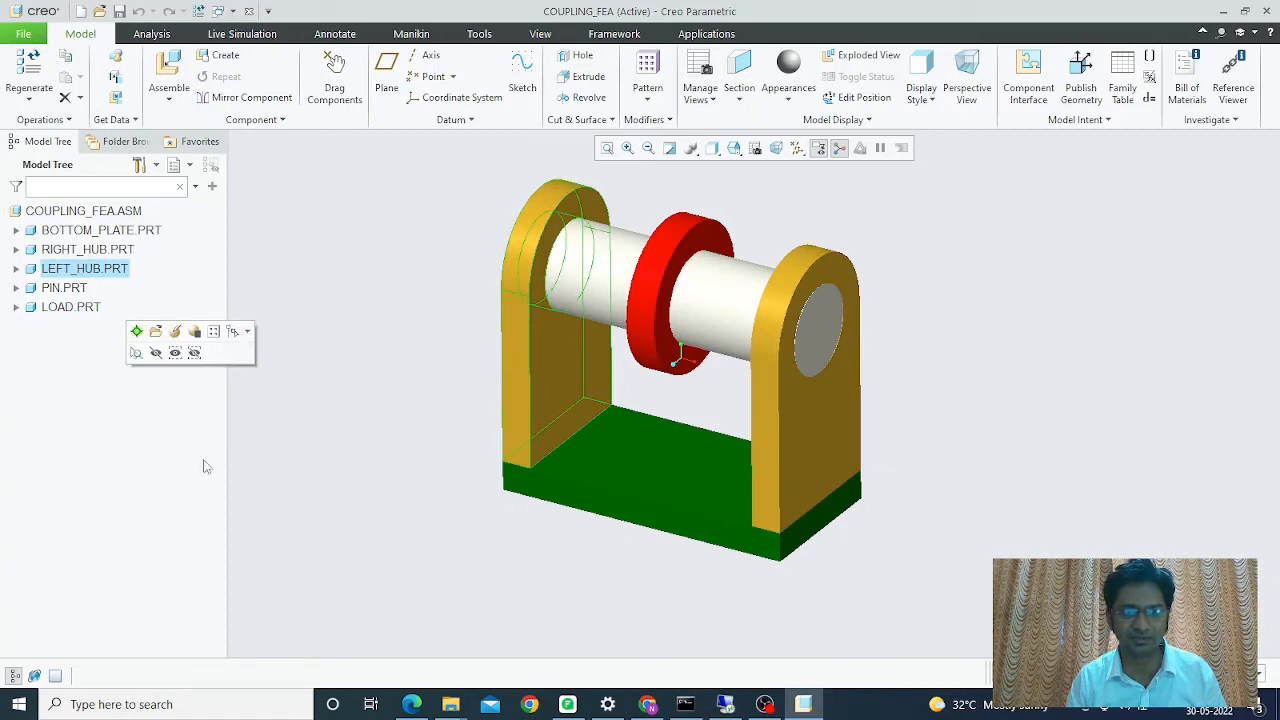
# - Open the Parameters dialog with Look In set to Part and select the left hub from the model
pyautogui.click(273, 467)
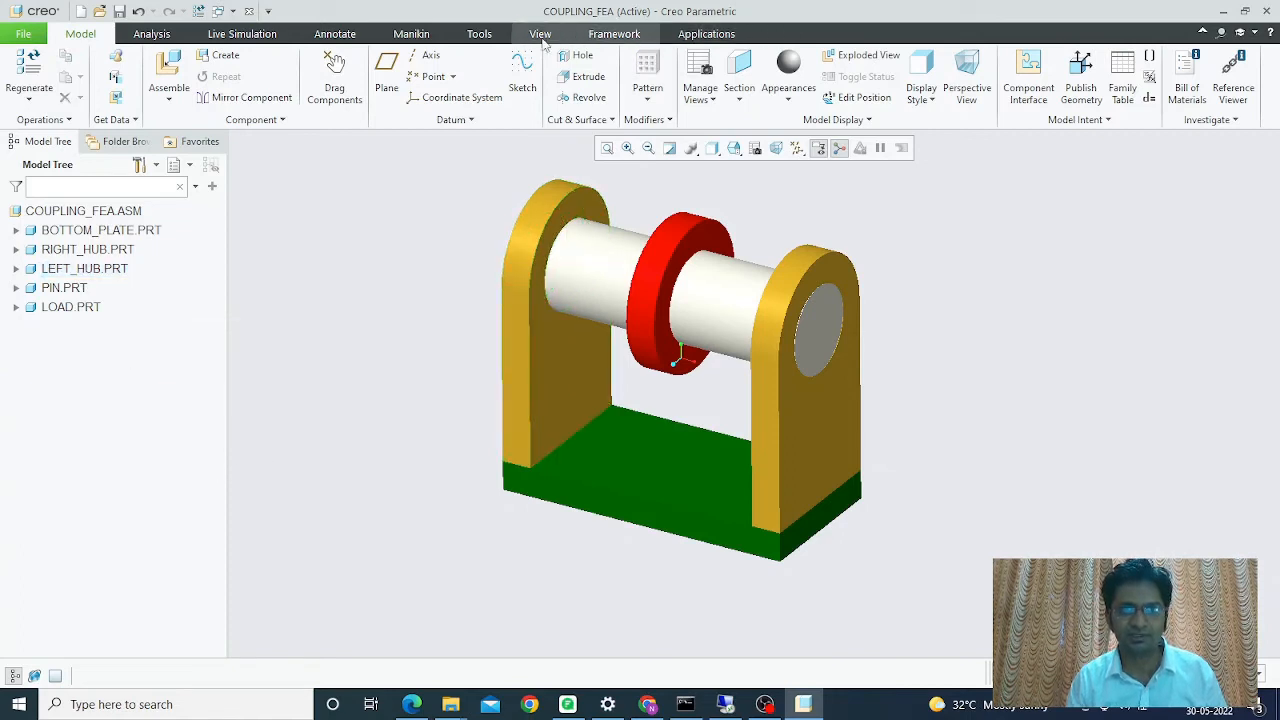
pyautogui.click(480, 34)
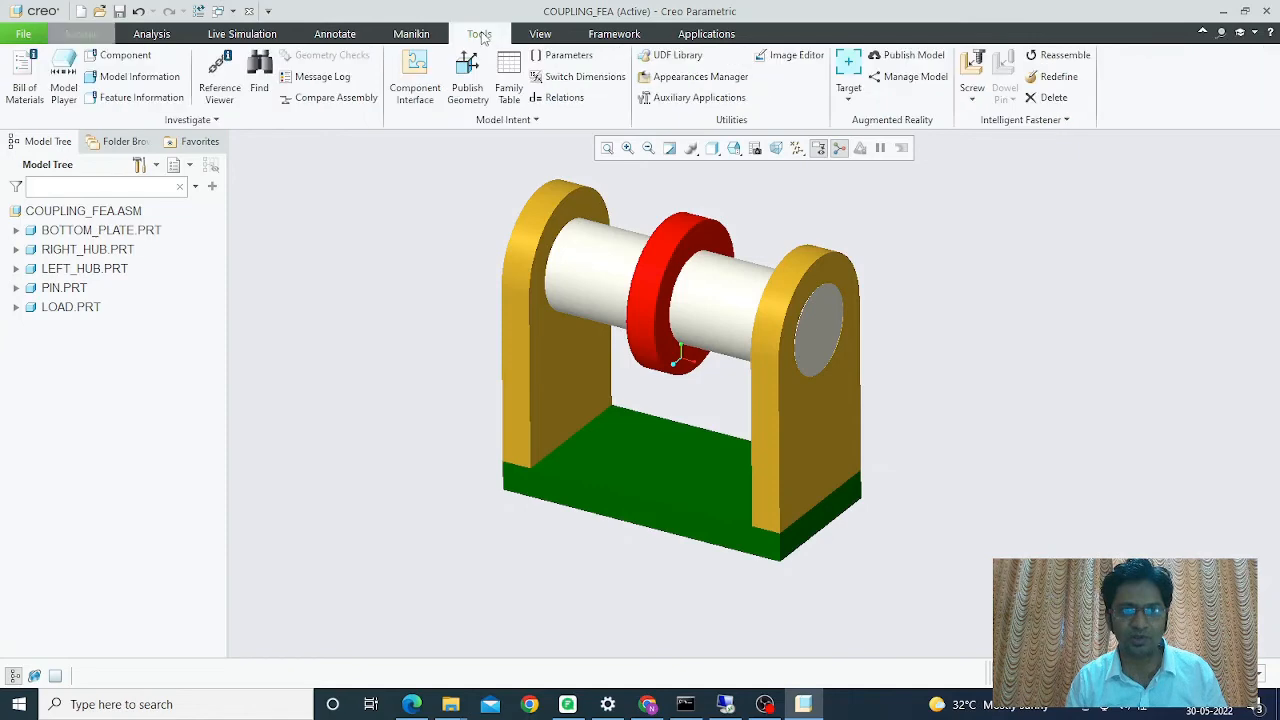
pyautogui.click(561, 57)
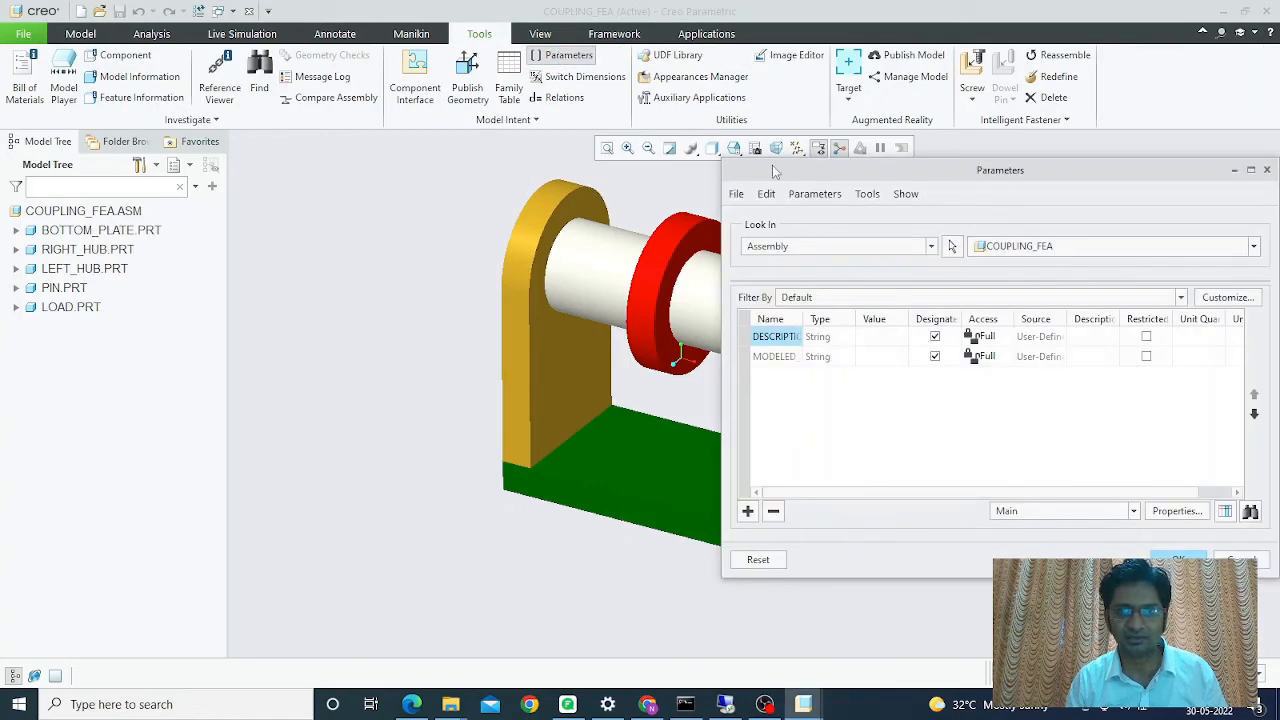
pyautogui.moveTo(800, 178); pyautogui.dragTo(738, 144)
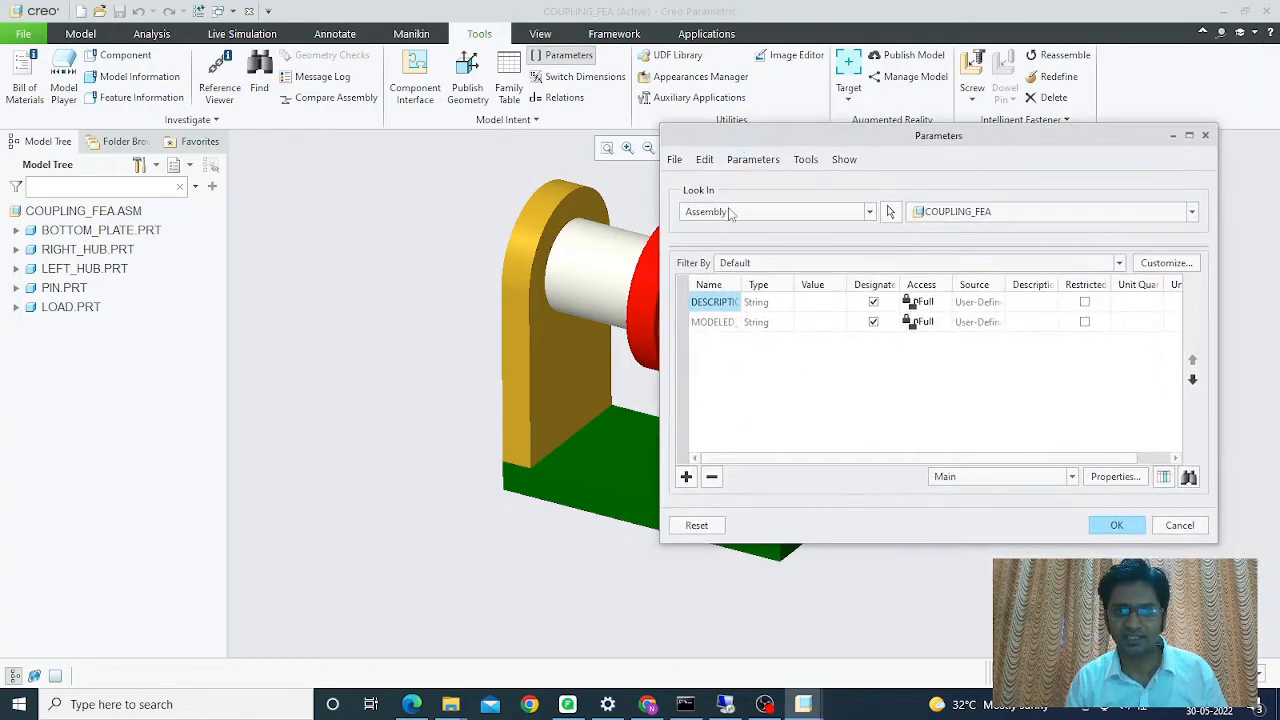
pyautogui.click(731, 213)
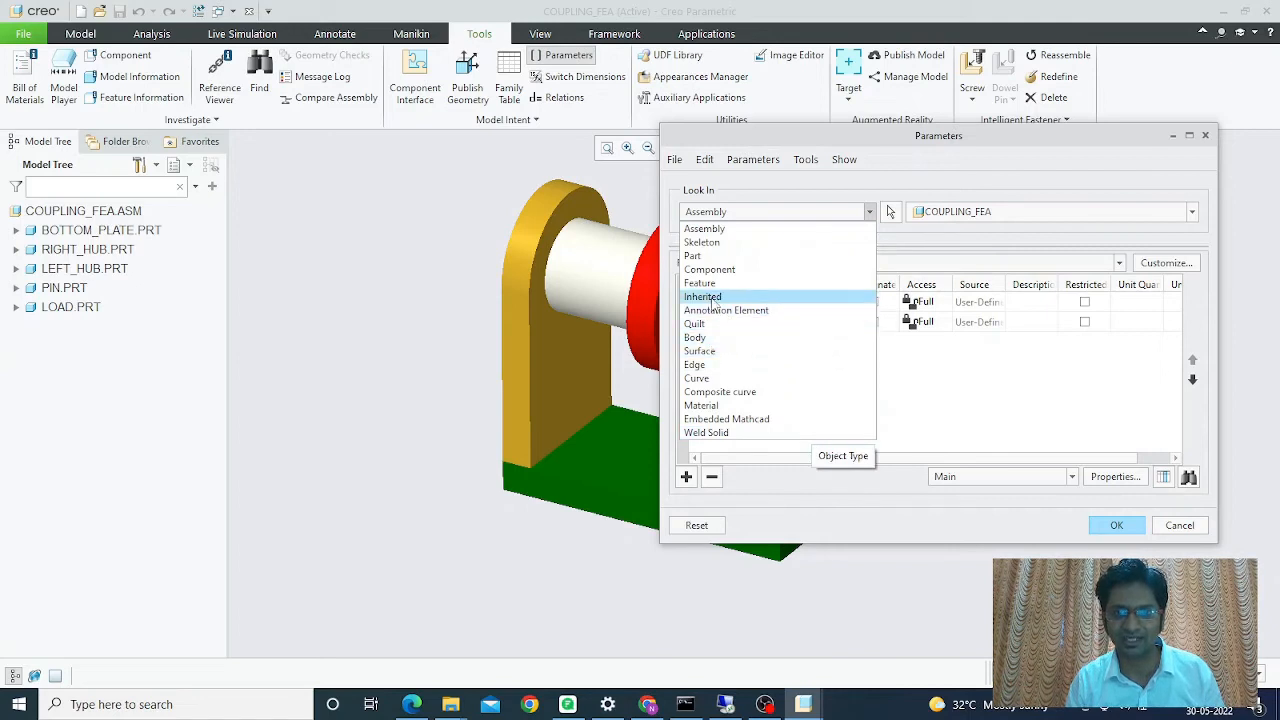
pyautogui.click(703, 259)
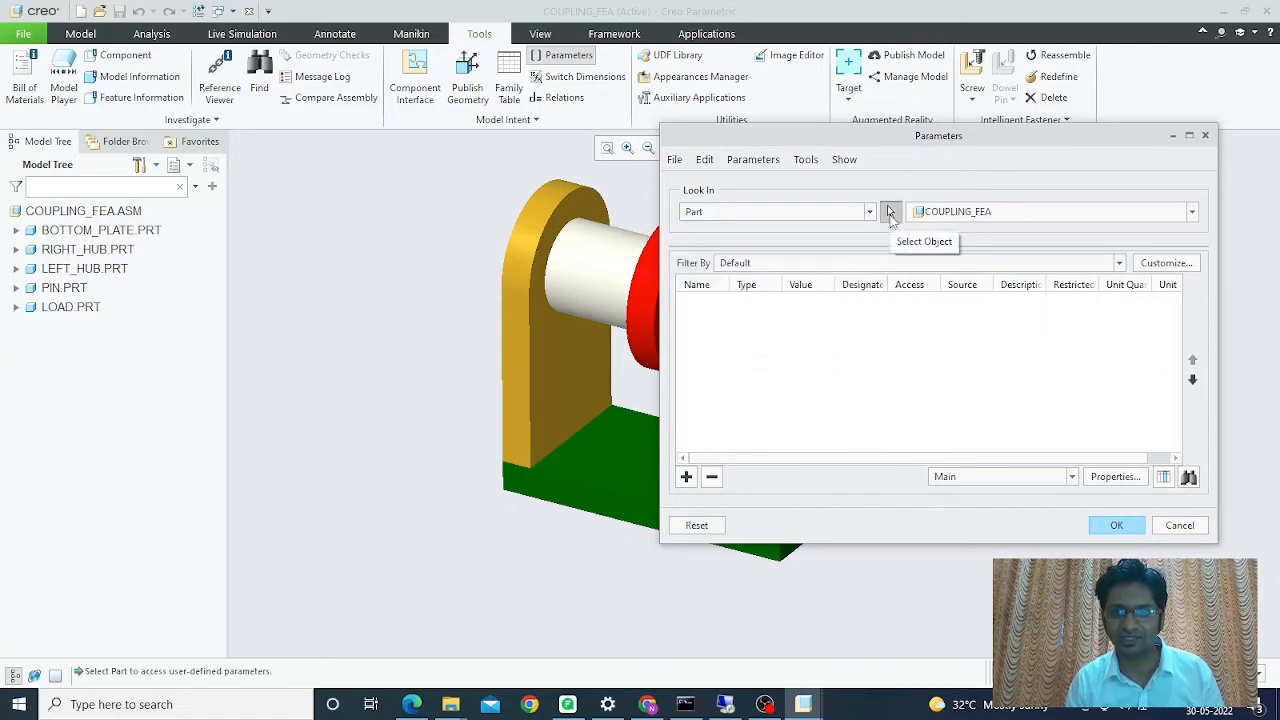
pyautogui.click(889, 214)
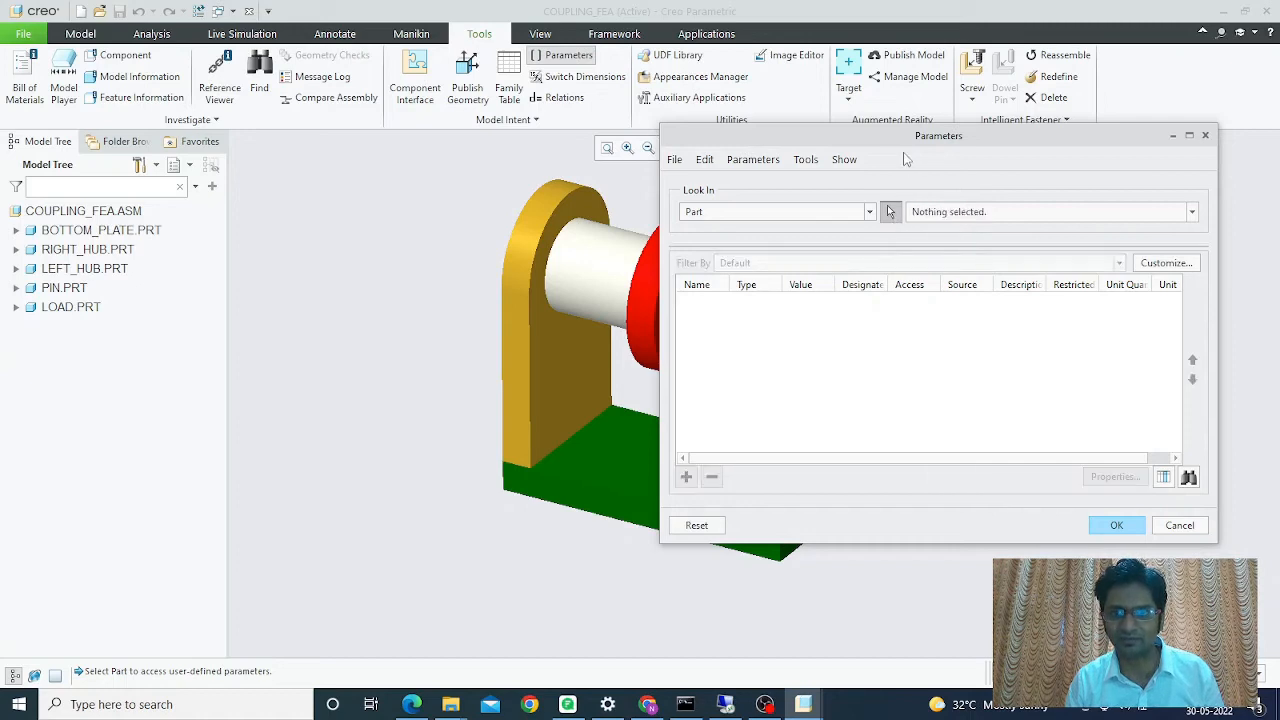
pyautogui.moveTo(907, 147); pyautogui.dragTo(940, 134)
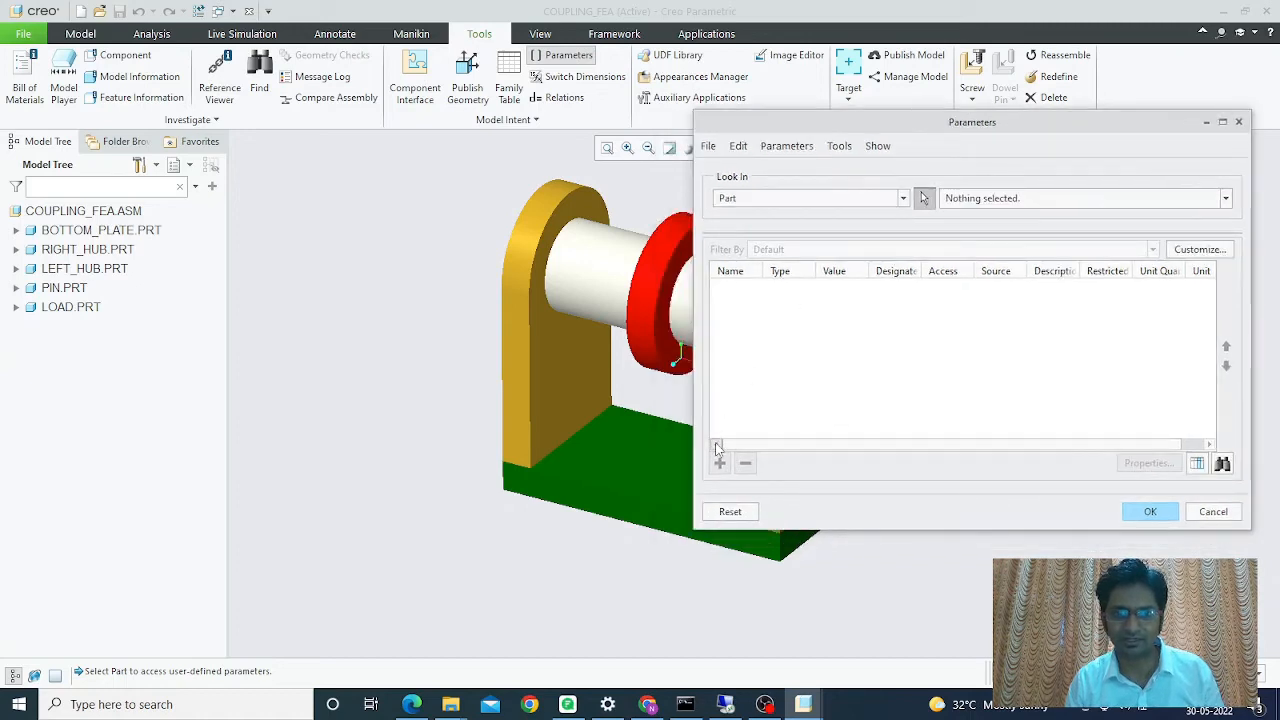
pyautogui.click(564, 369)
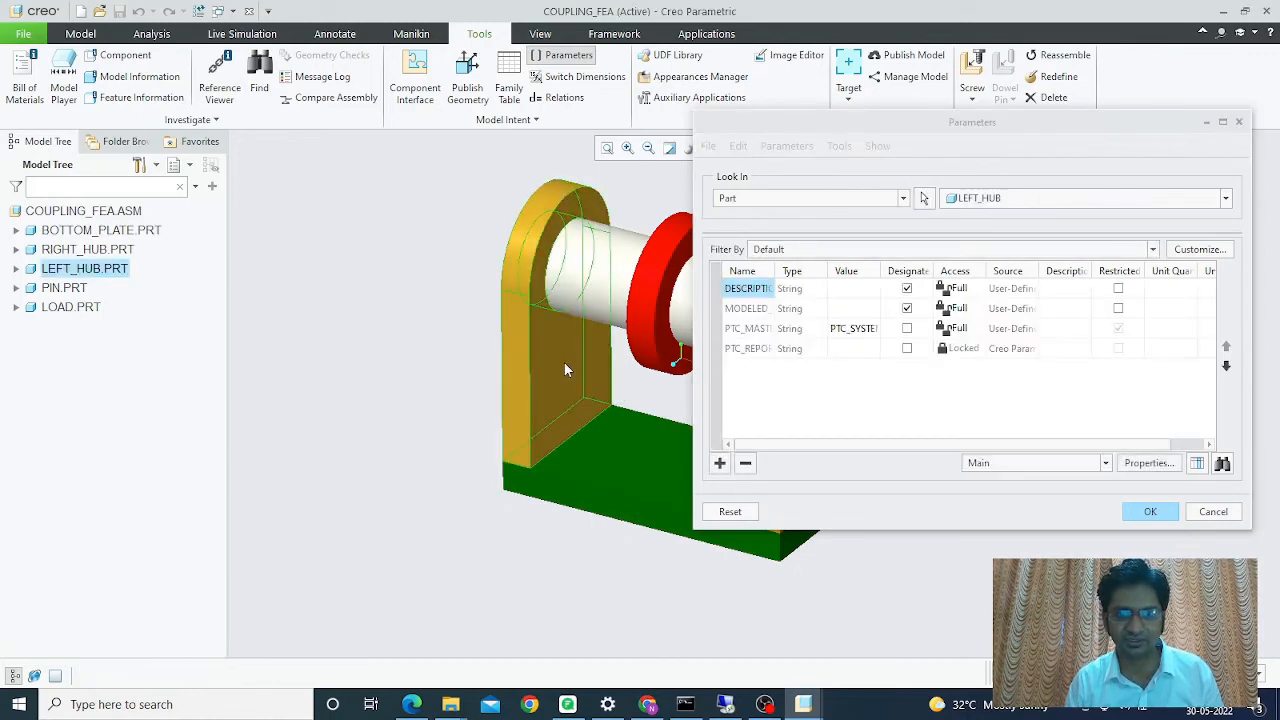
# - Add a String parameter SCOMP with the value left_hub
pyautogui.click(720, 464)
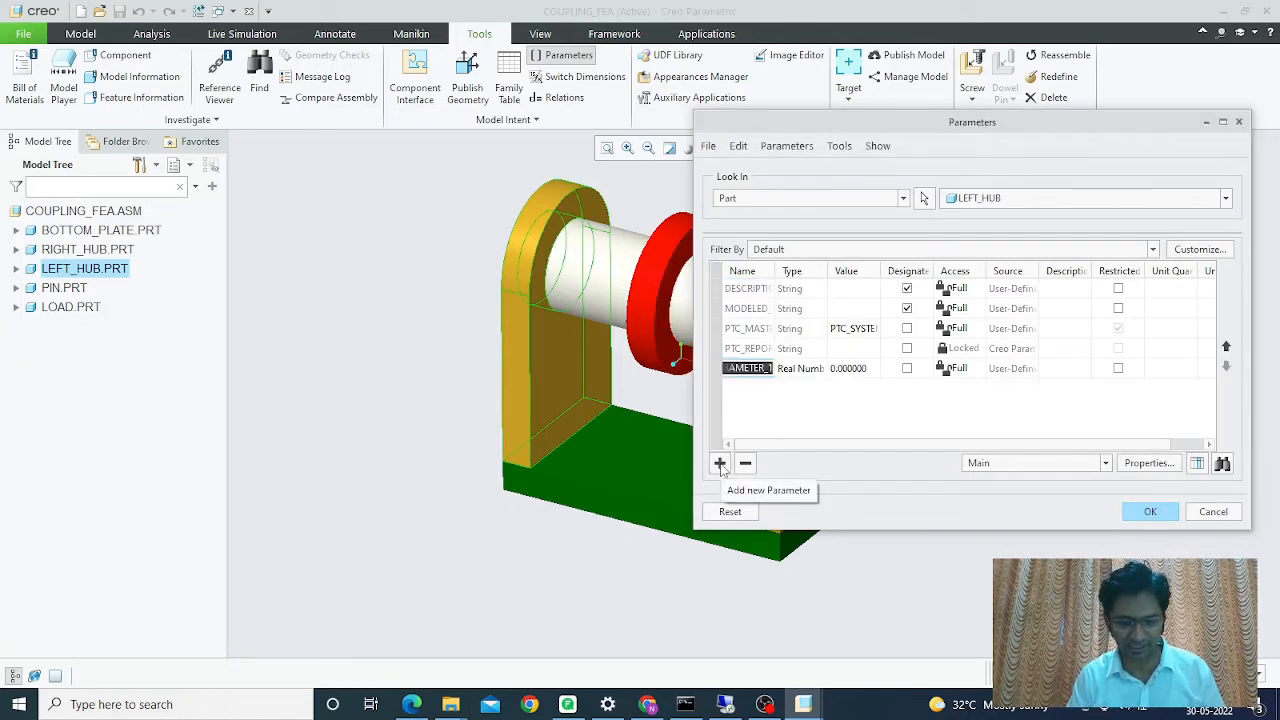
pyautogui.write('SCOMP')
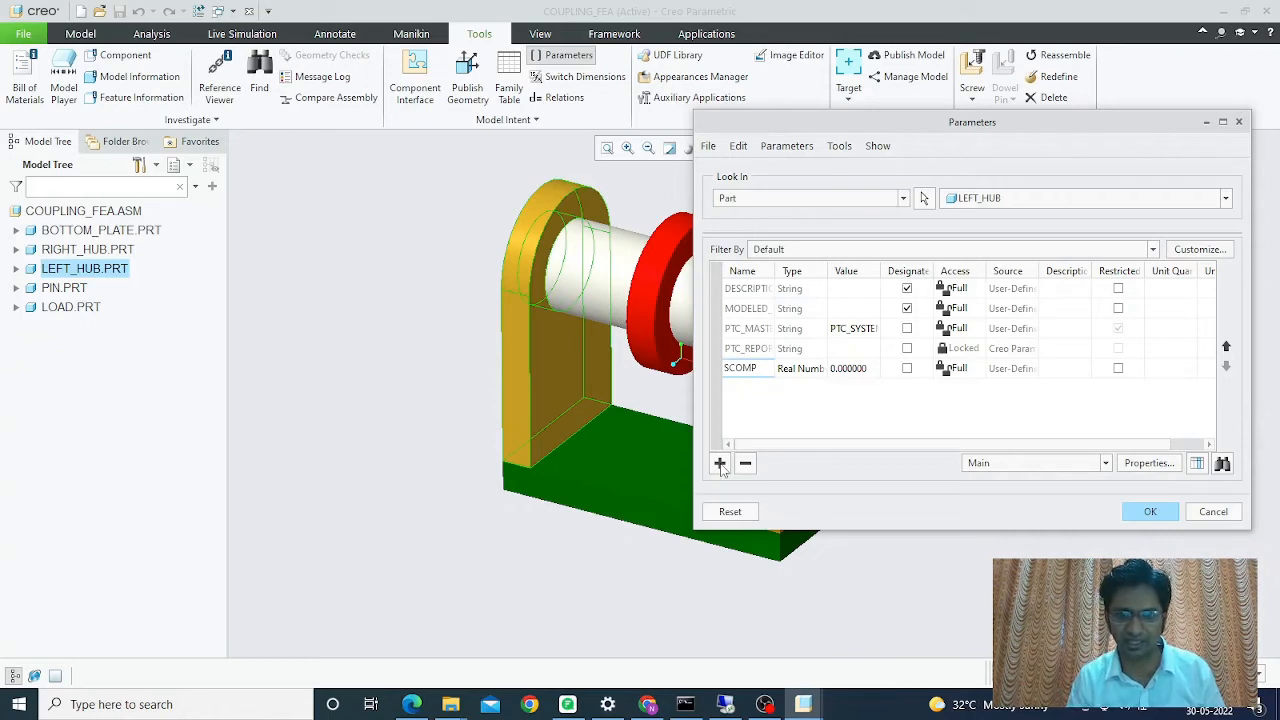
pyautogui.click(800, 368)
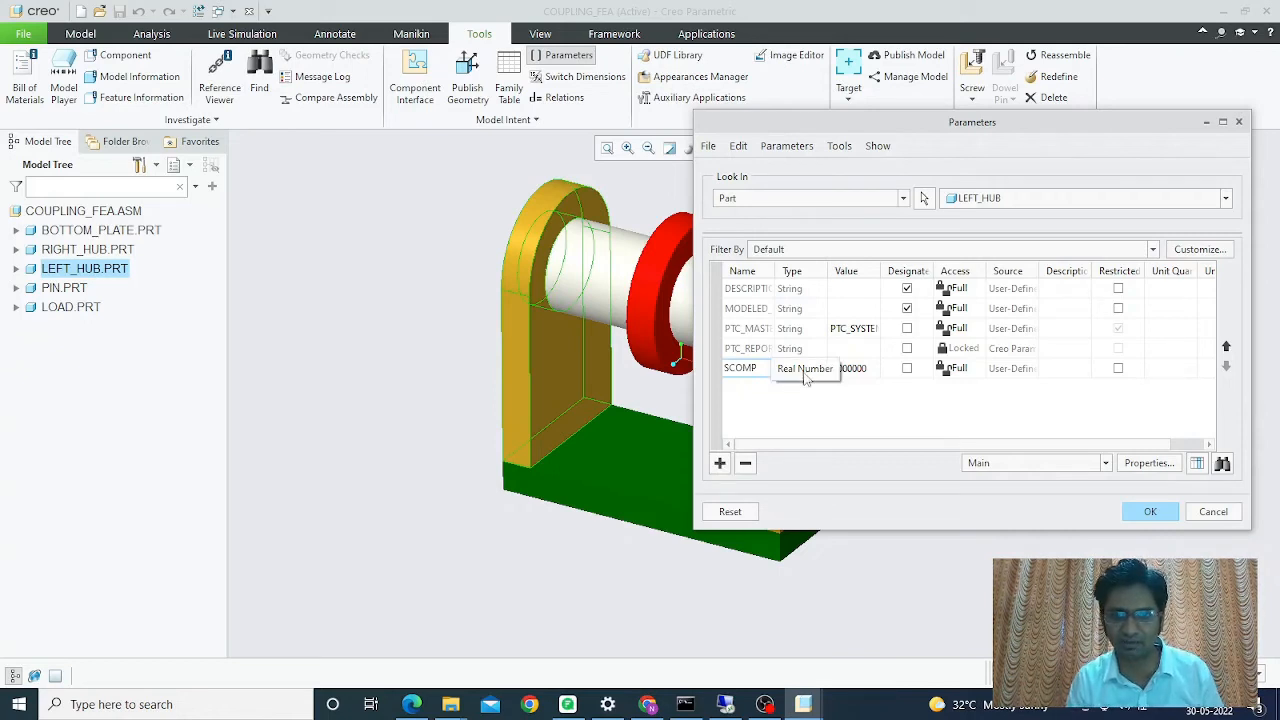
pyautogui.click(819, 369)
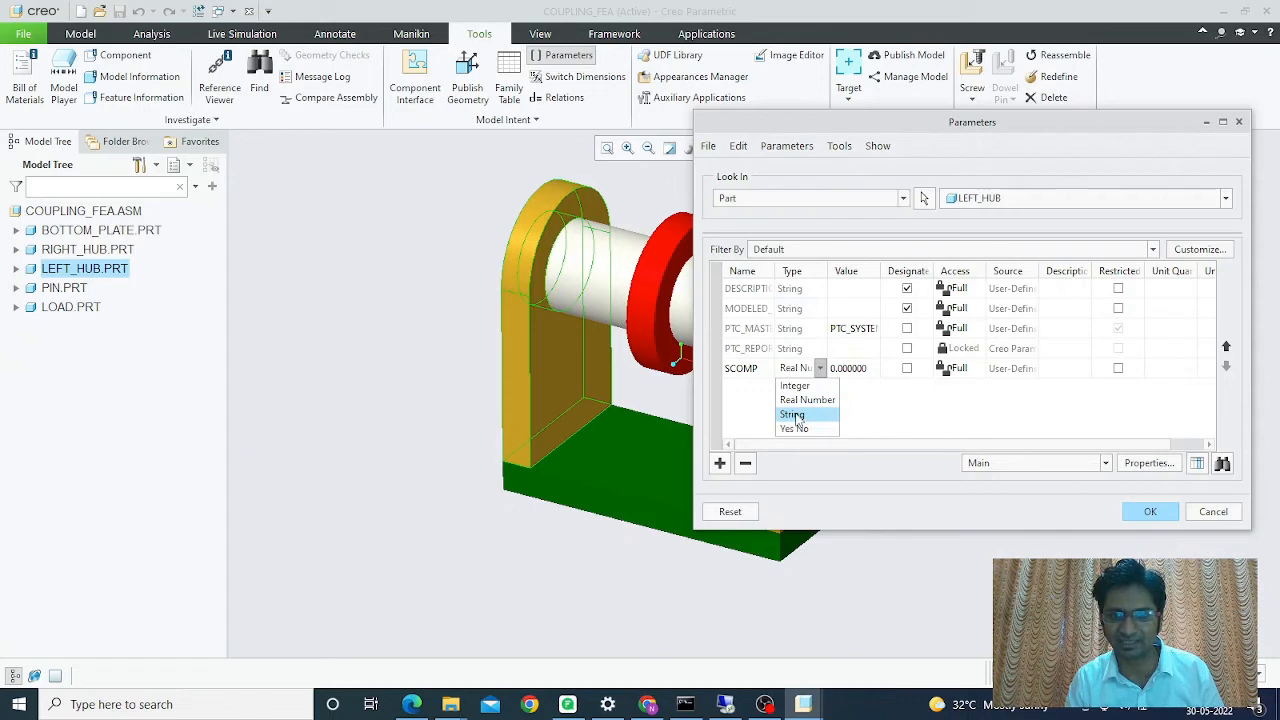
pyautogui.click(797, 416)
pyautogui.click(845, 369)
pyautogui.write('left')
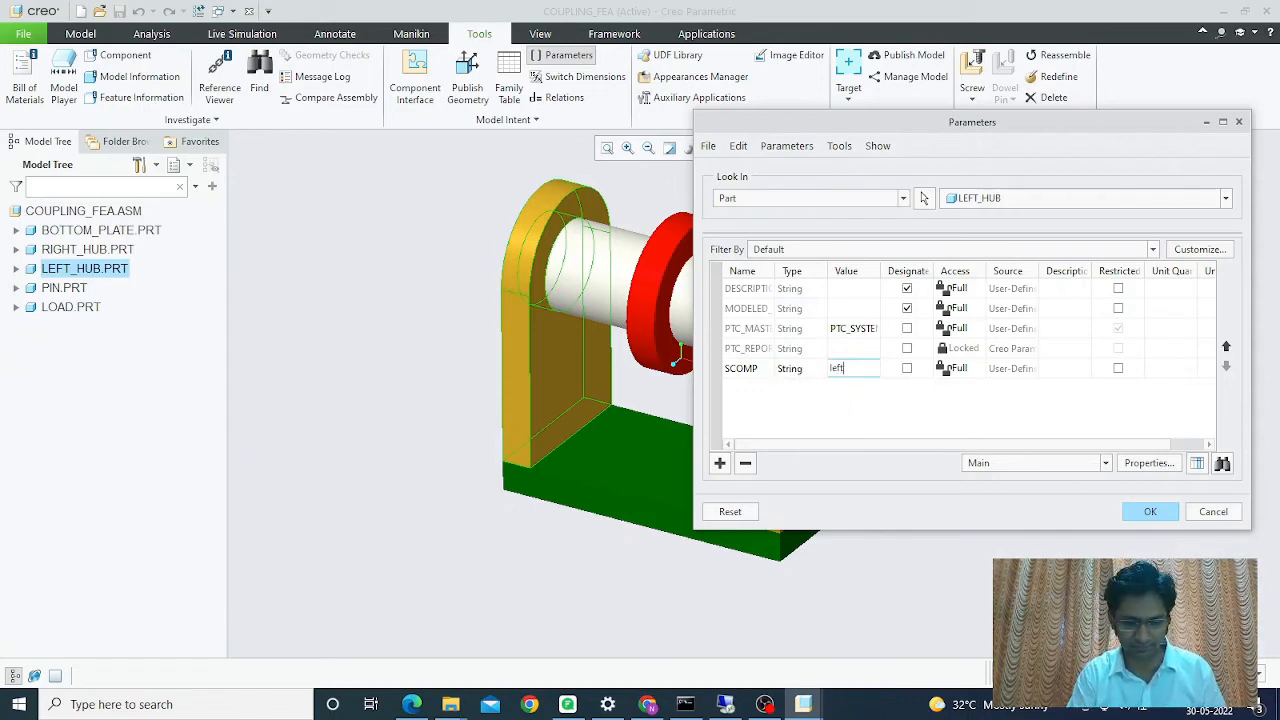
pyautogui.write('_hub')
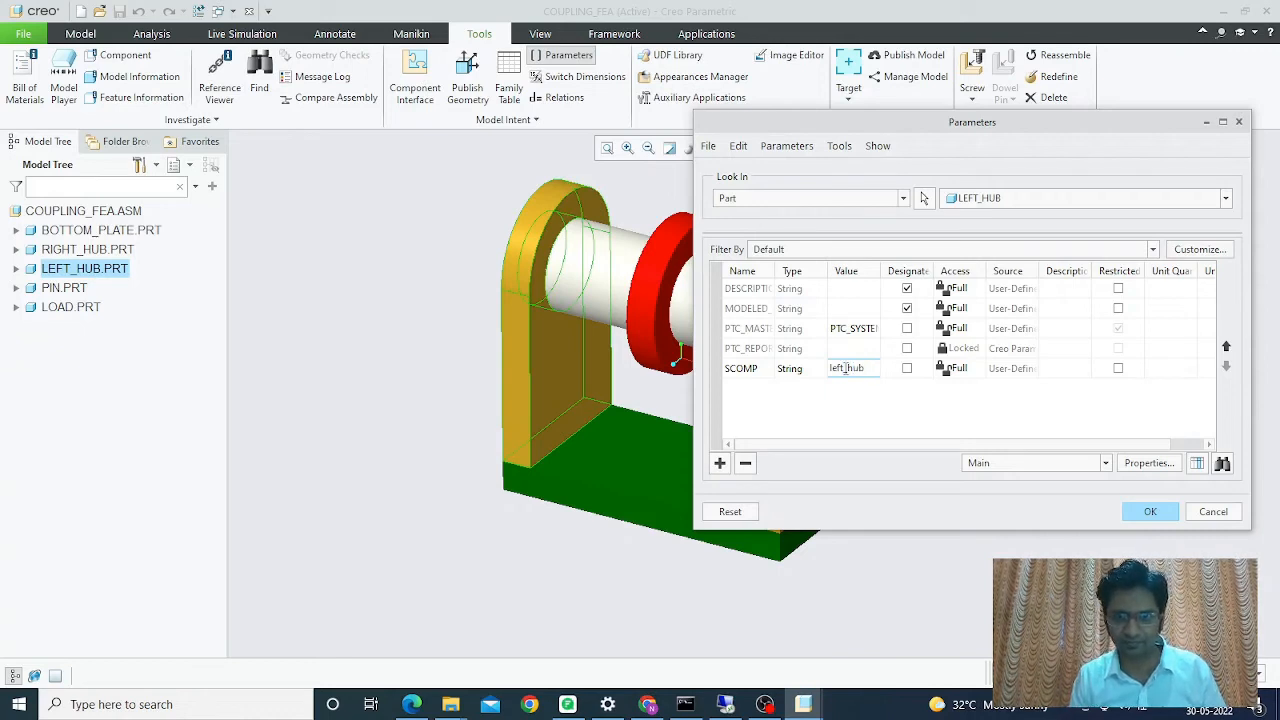
# - Add a String parameter SCLASS_TYPE set to solid, widen the Name column, and confirm
pyautogui.click(719, 464)
pyautogui.write('SCLA')
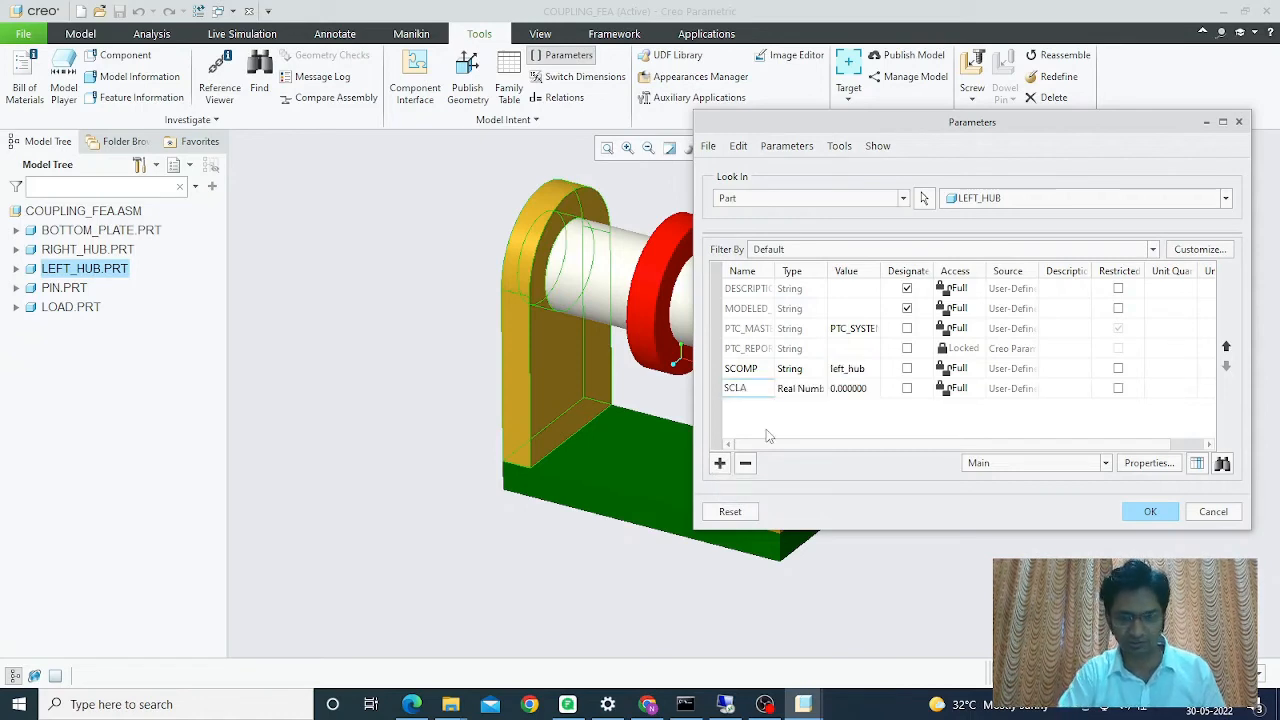
pyautogui.write('SS_TY')
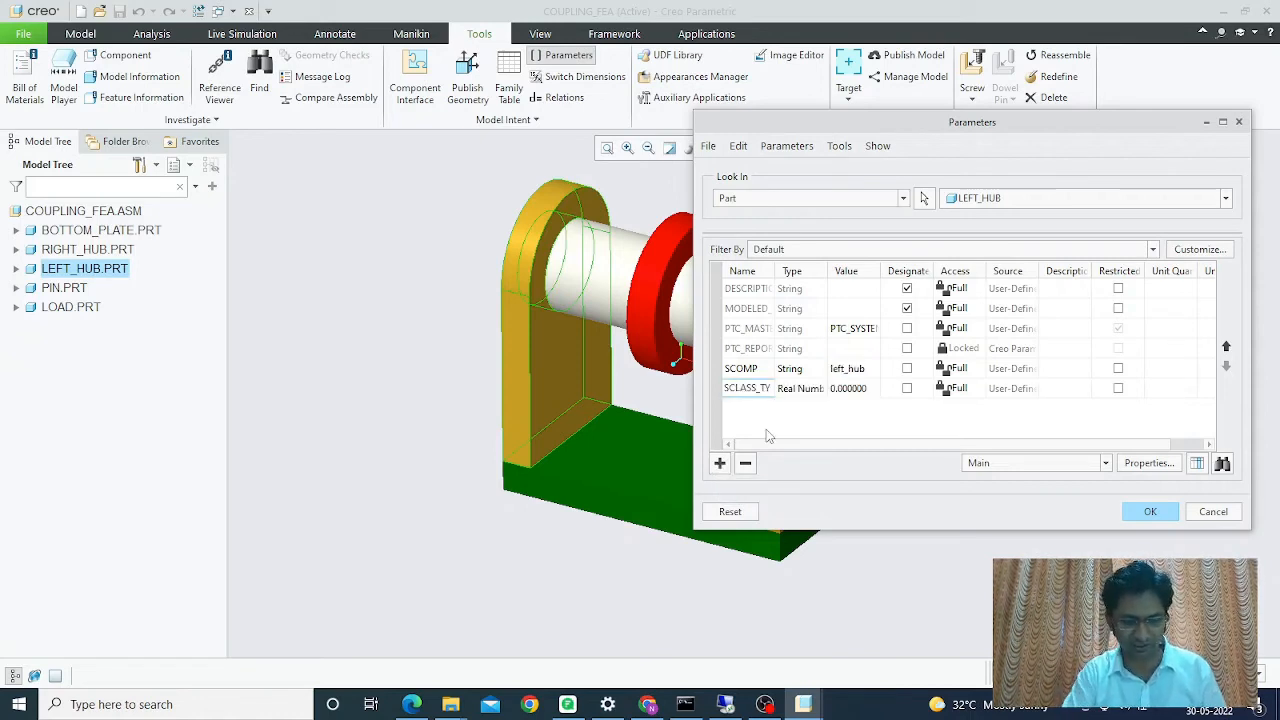
pyautogui.write('PE')
pyautogui.press('Return')
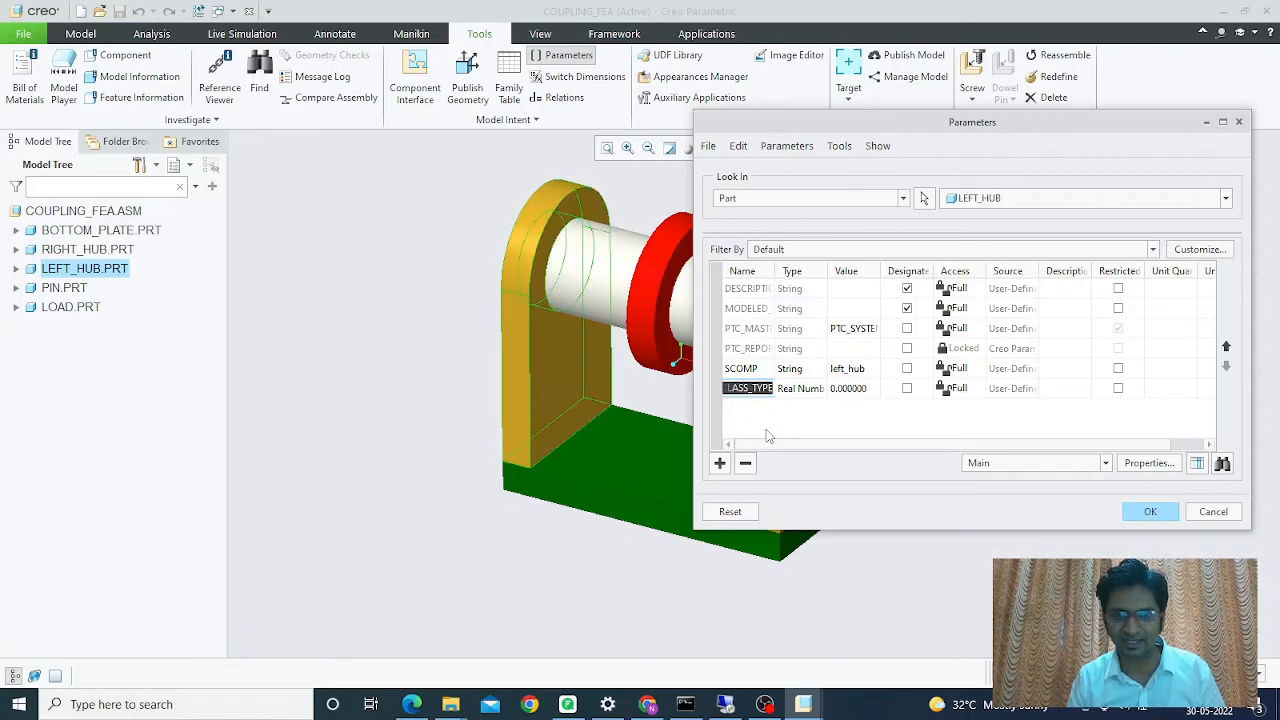
pyautogui.moveTo(771, 271); pyautogui.dragTo(808, 268)
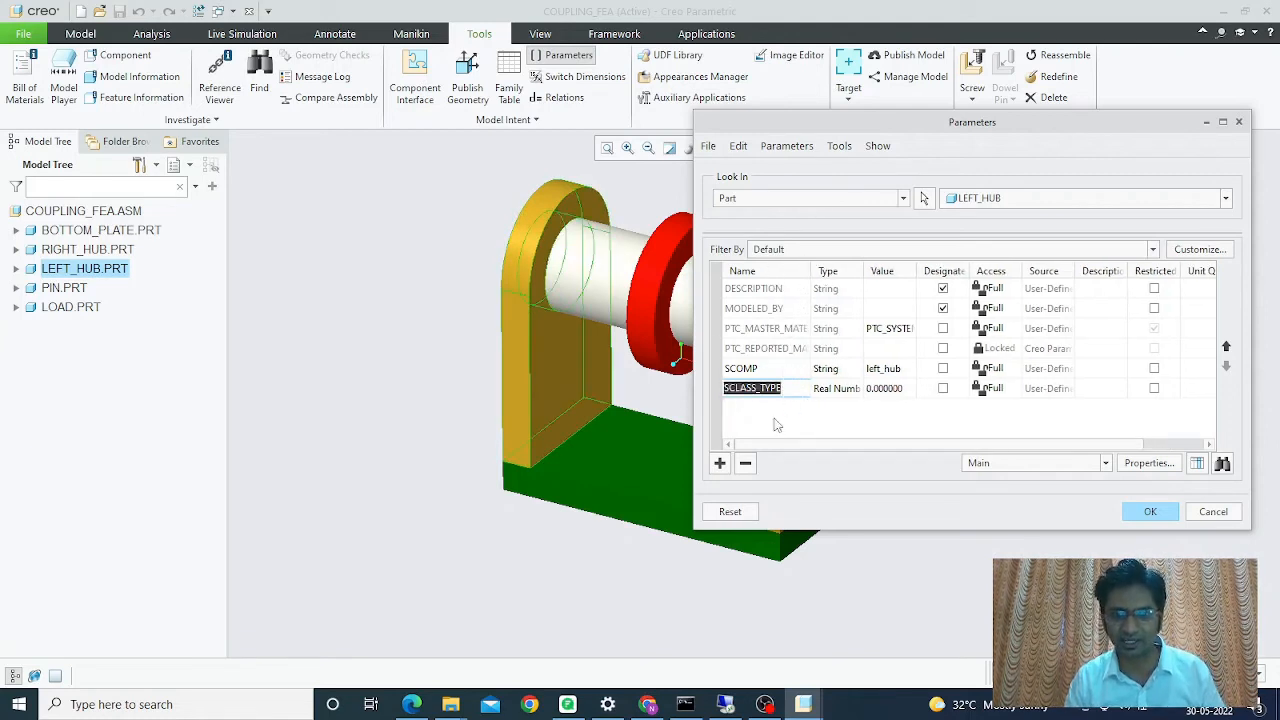
pyautogui.click(833, 398)
pyautogui.click(835, 398)
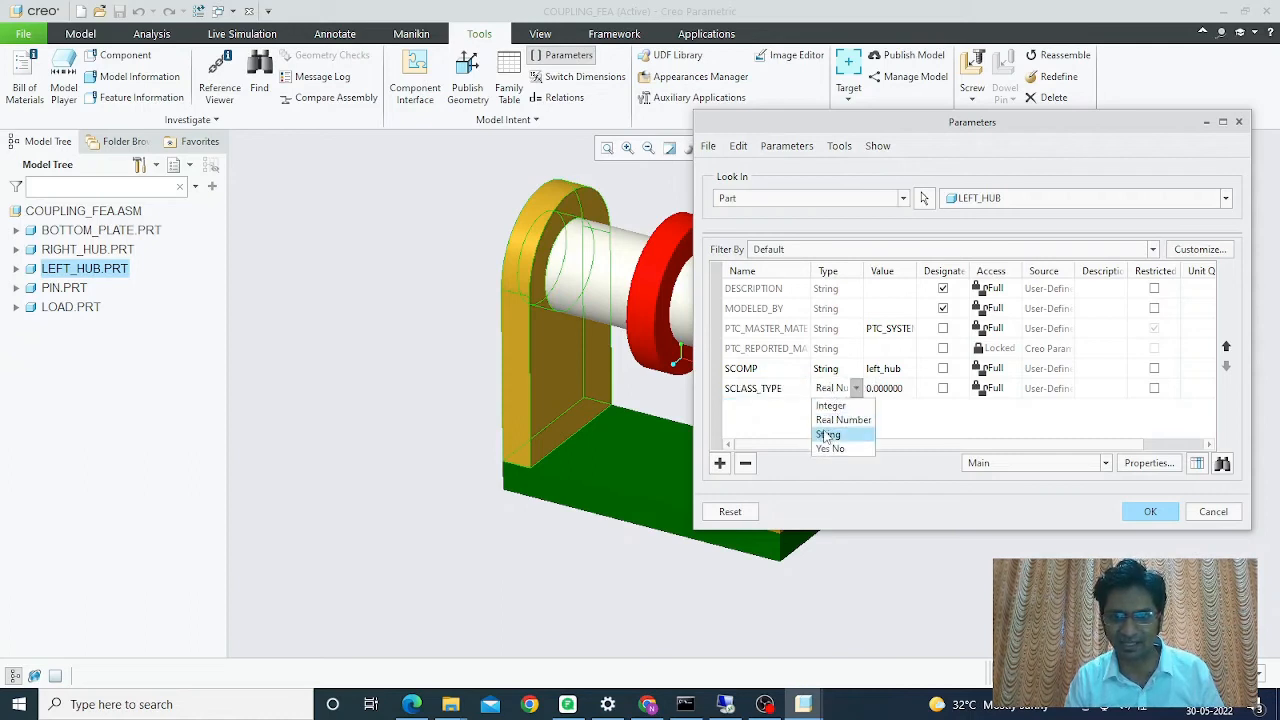
pyautogui.click(826, 434)
pyautogui.click(878, 388)
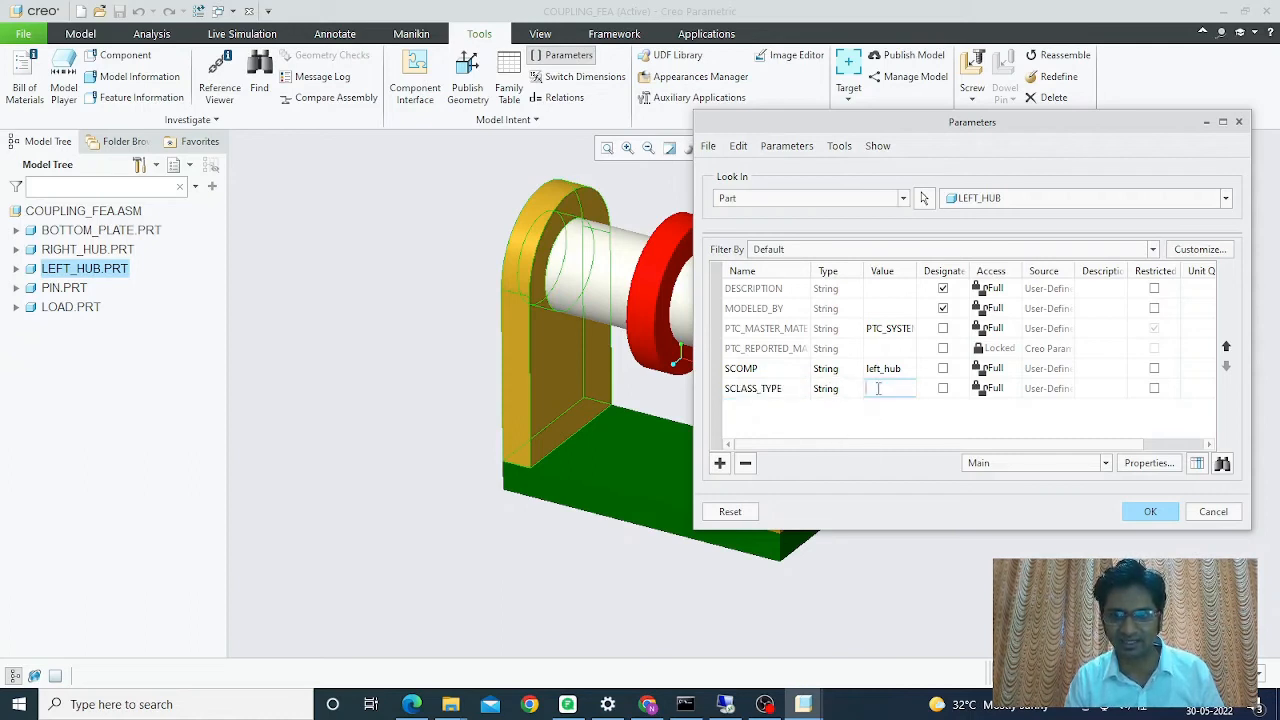
pyautogui.write('solid')
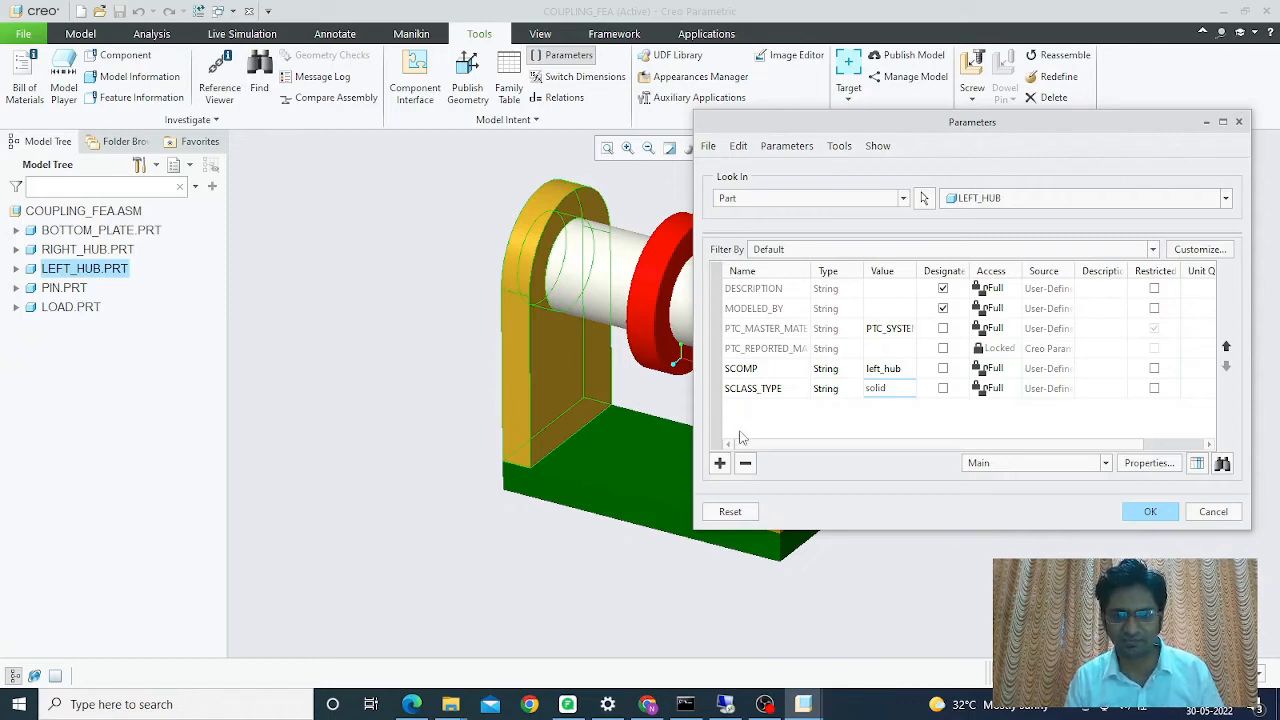
pyautogui.click(1148, 512)
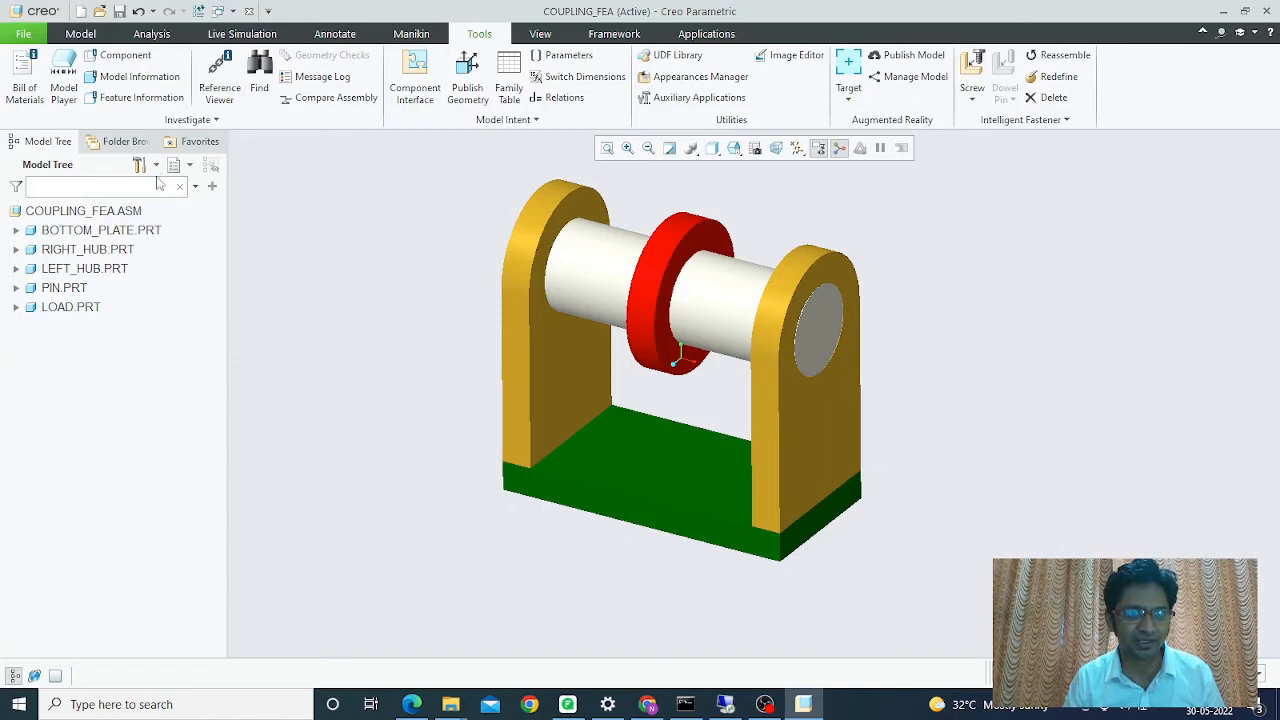
# - Add Model Params columns SCOMP and SCLASS_TYPE to the model tree through Tree Columns
pyautogui.click(156, 168)
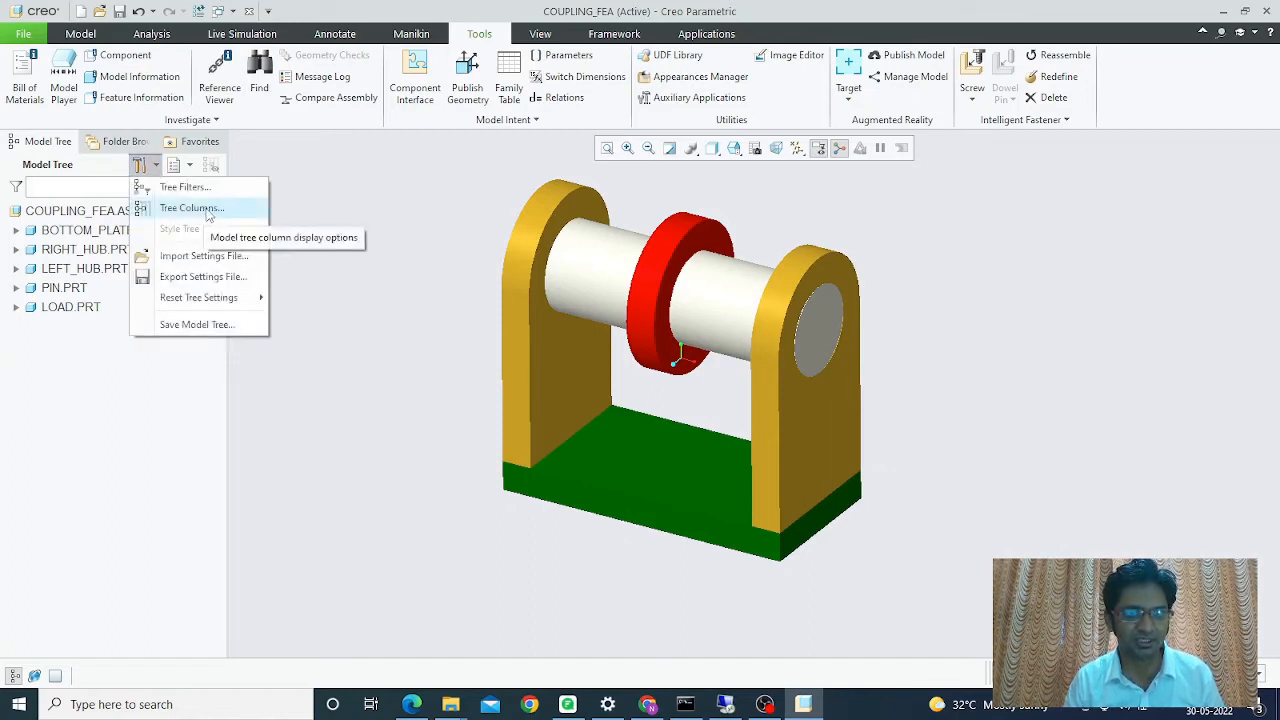
pyautogui.click(205, 210)
pyautogui.click(492, 248)
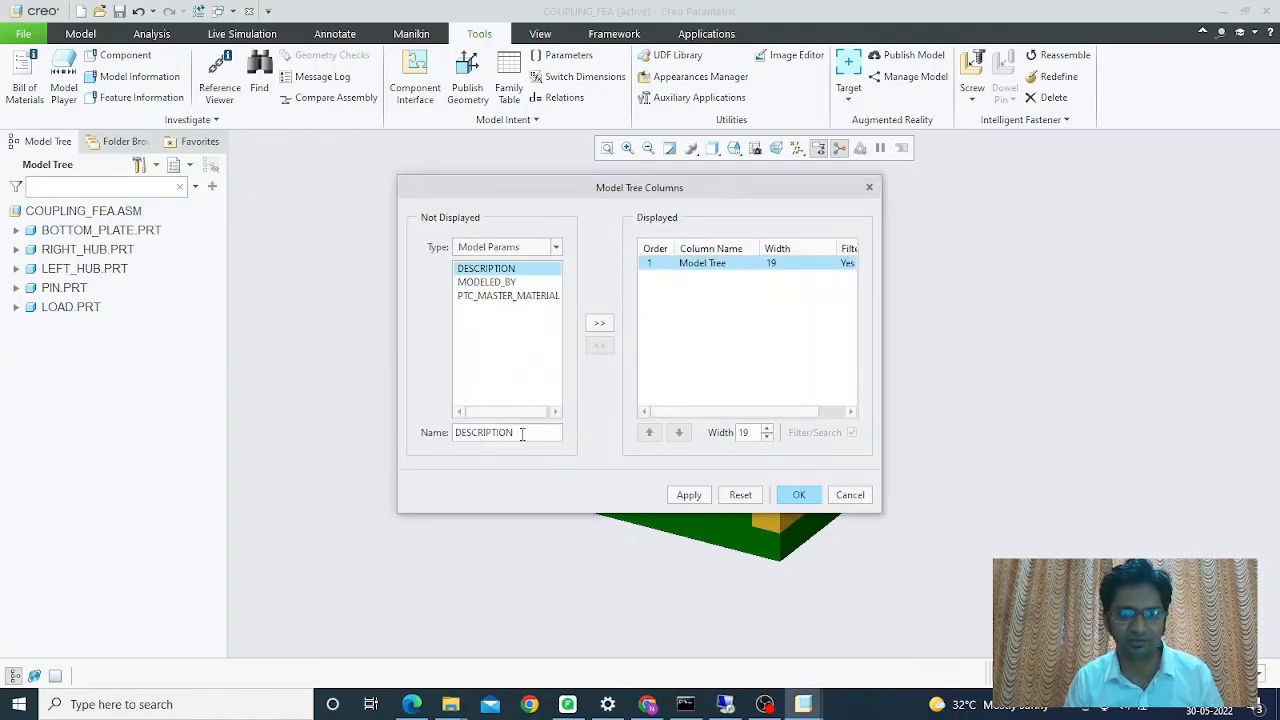
pyautogui.moveTo(520, 440); pyautogui.dragTo(353, 431)
pyautogui.write('SCOMP')
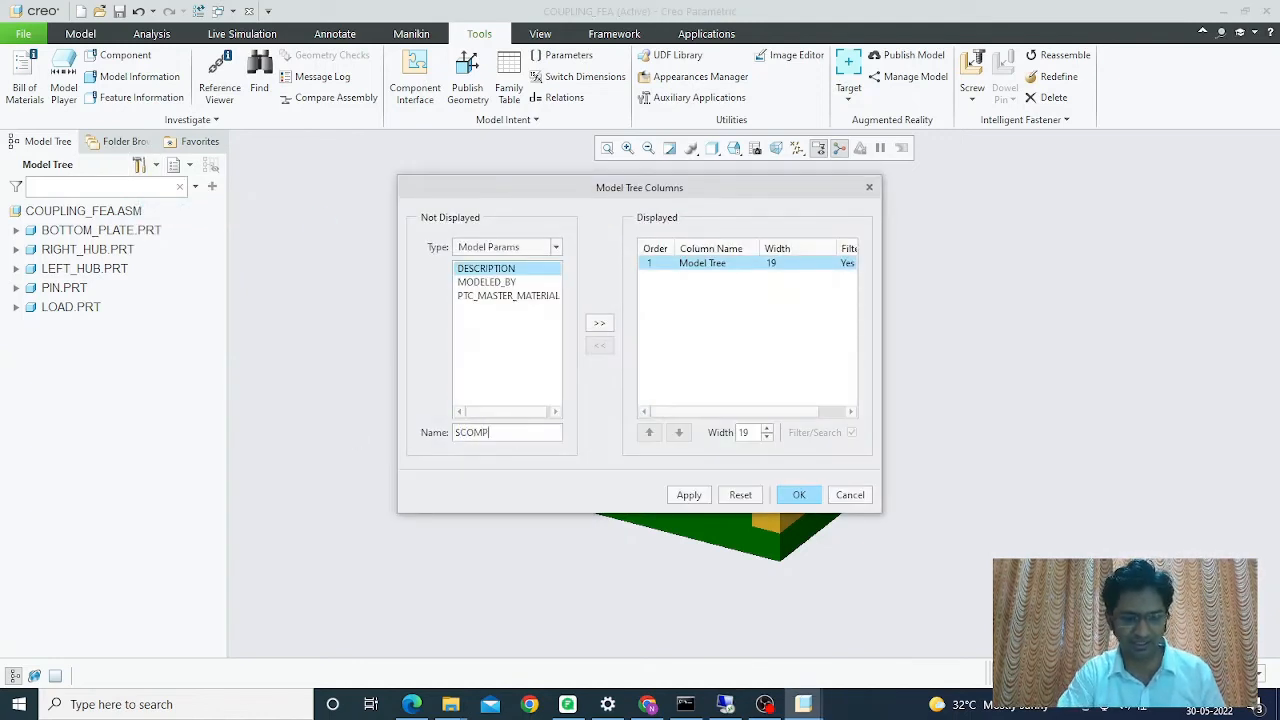
pyautogui.click(599, 325)
pyautogui.moveTo(558, 434); pyautogui.dragTo(282, 428)
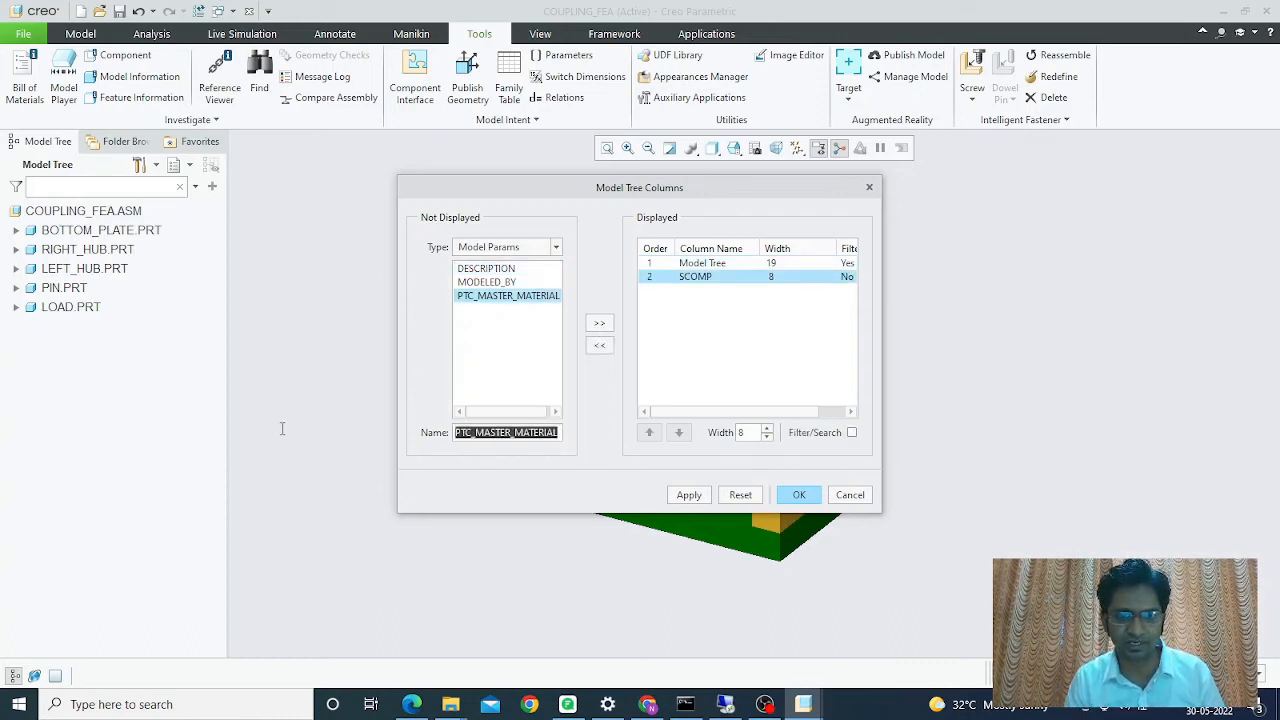
pyautogui.write('SCLASS')
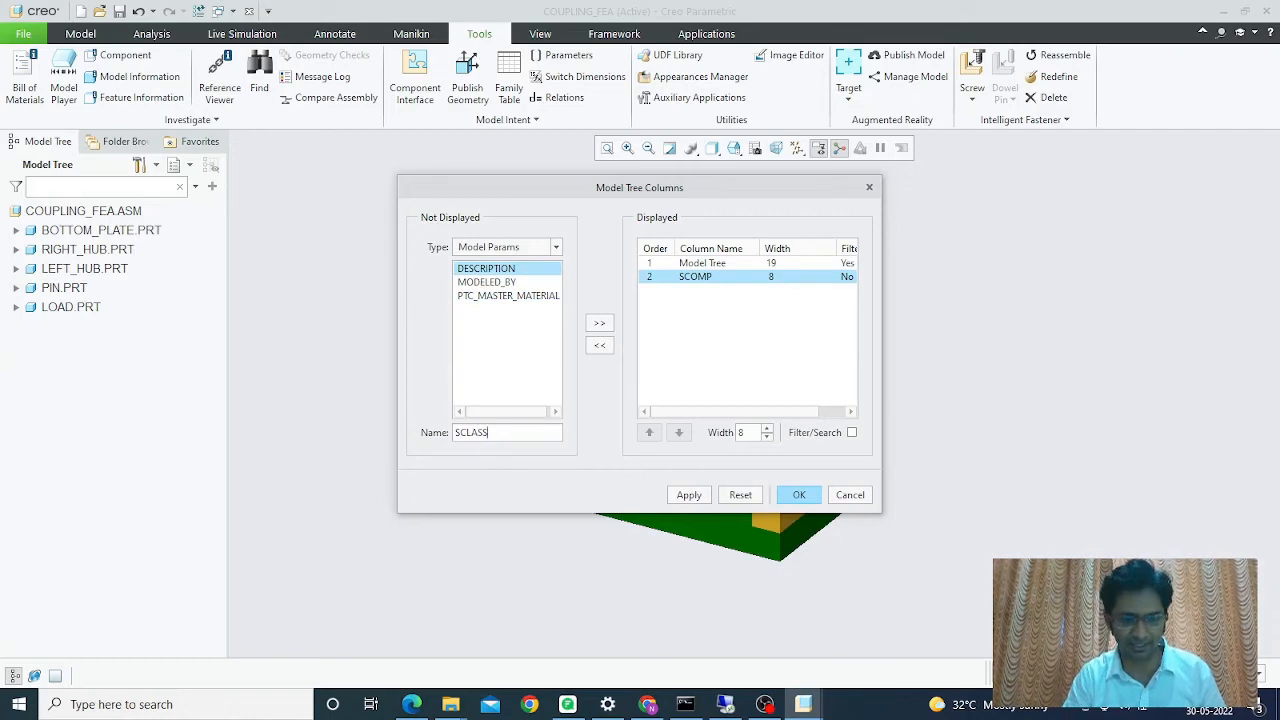
pyautogui.write('_TYPE')
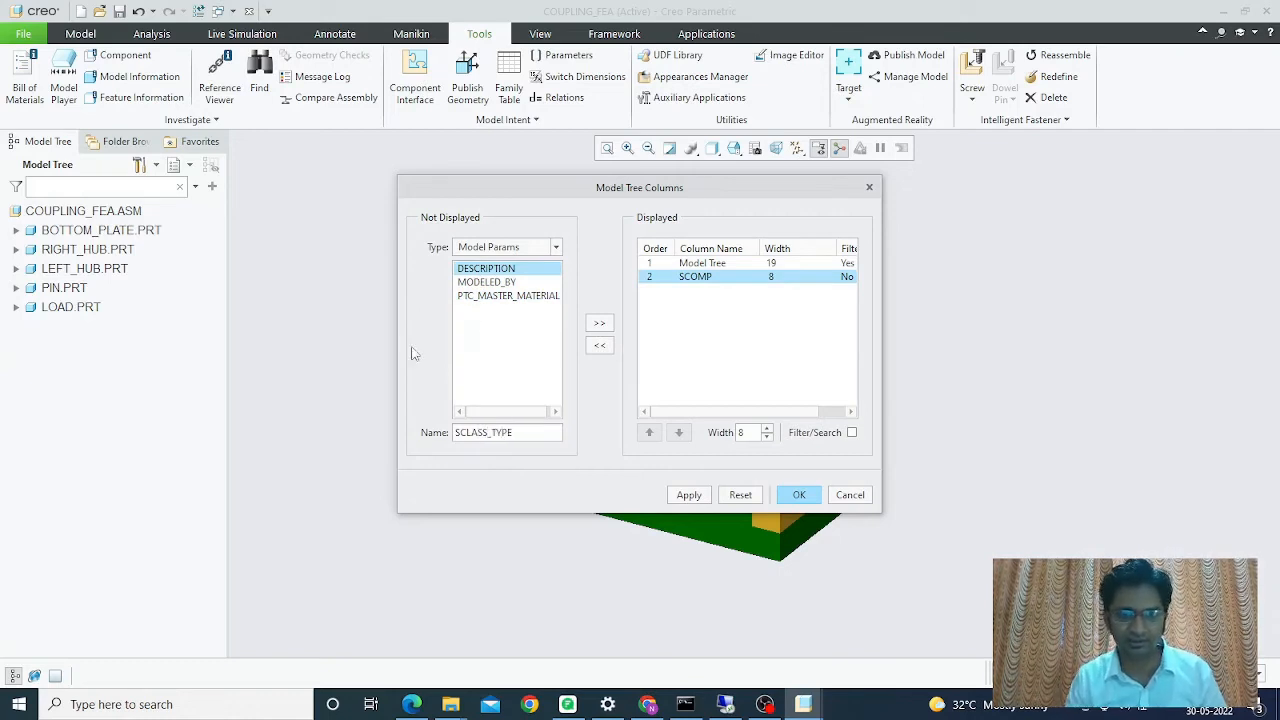
pyautogui.click(599, 324)
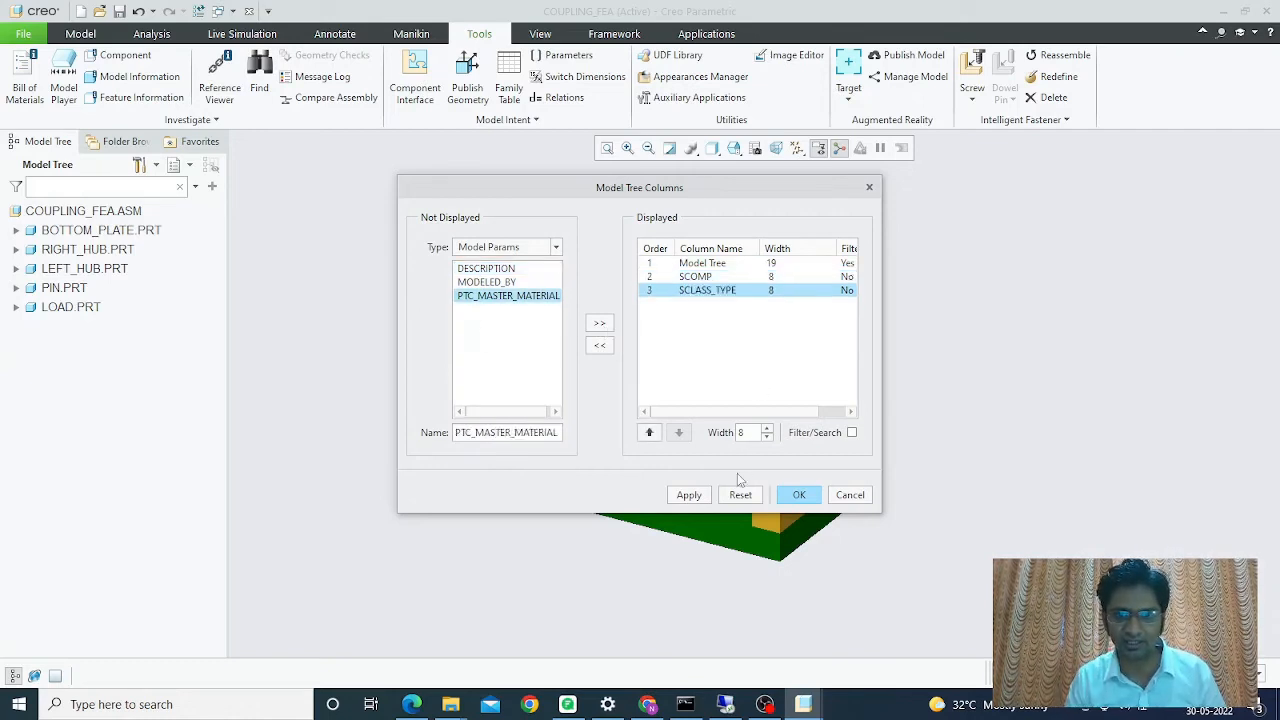
pyautogui.click(688, 496)
pyautogui.click(799, 494)
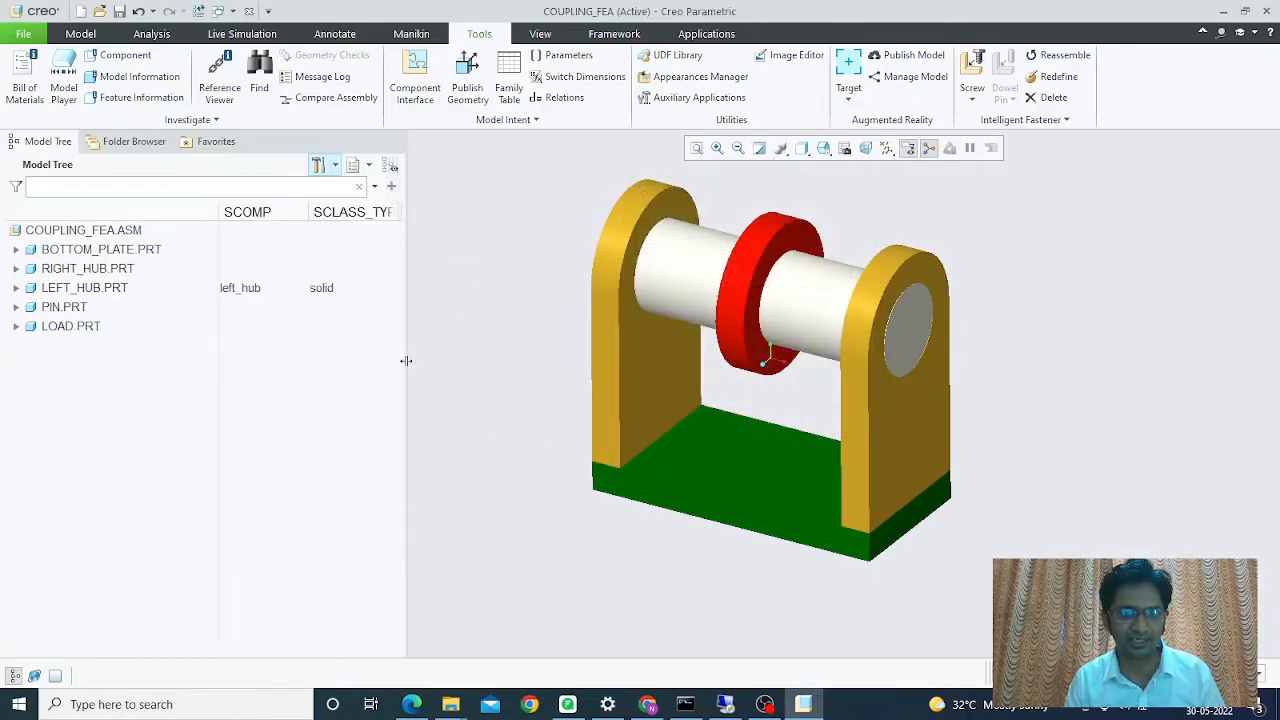
# - Widen the model tree panel and its SCLASS_TYPE column, then select RIGHT_HUB.PRT
pyautogui.moveTo(405, 360); pyautogui.dragTo(493, 358)
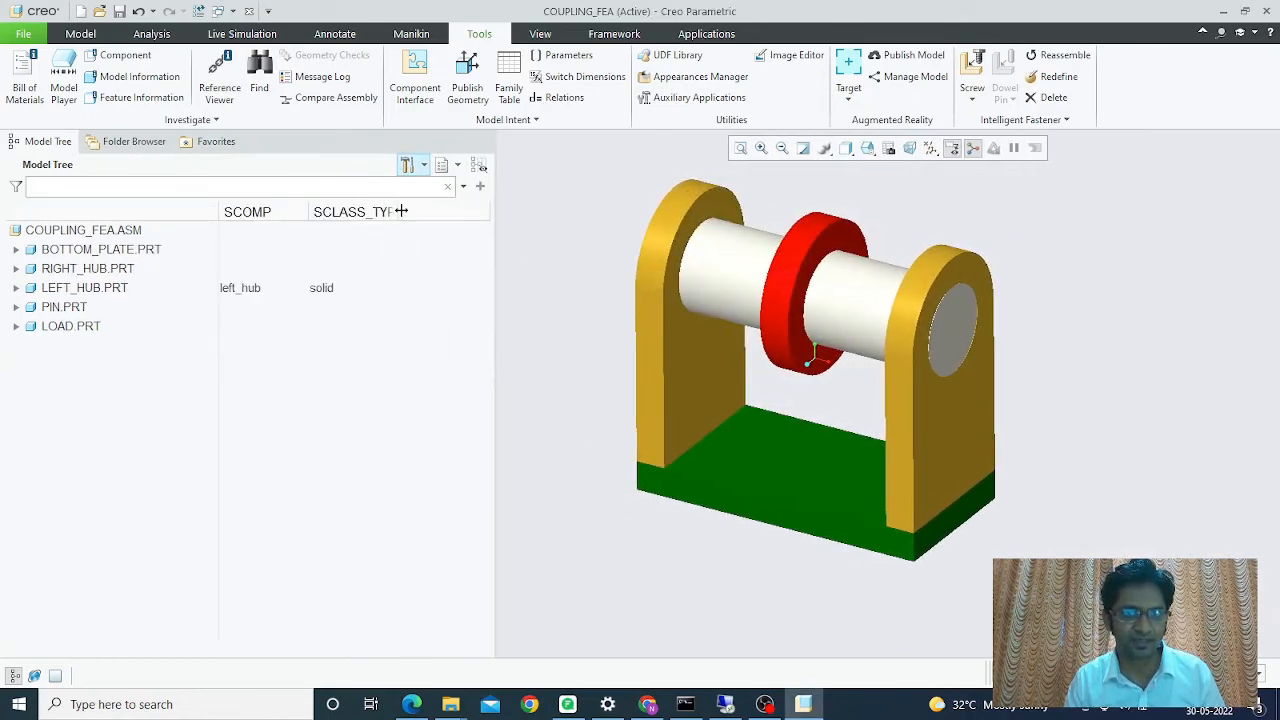
pyautogui.moveTo(406, 210); pyautogui.dragTo(428, 211)
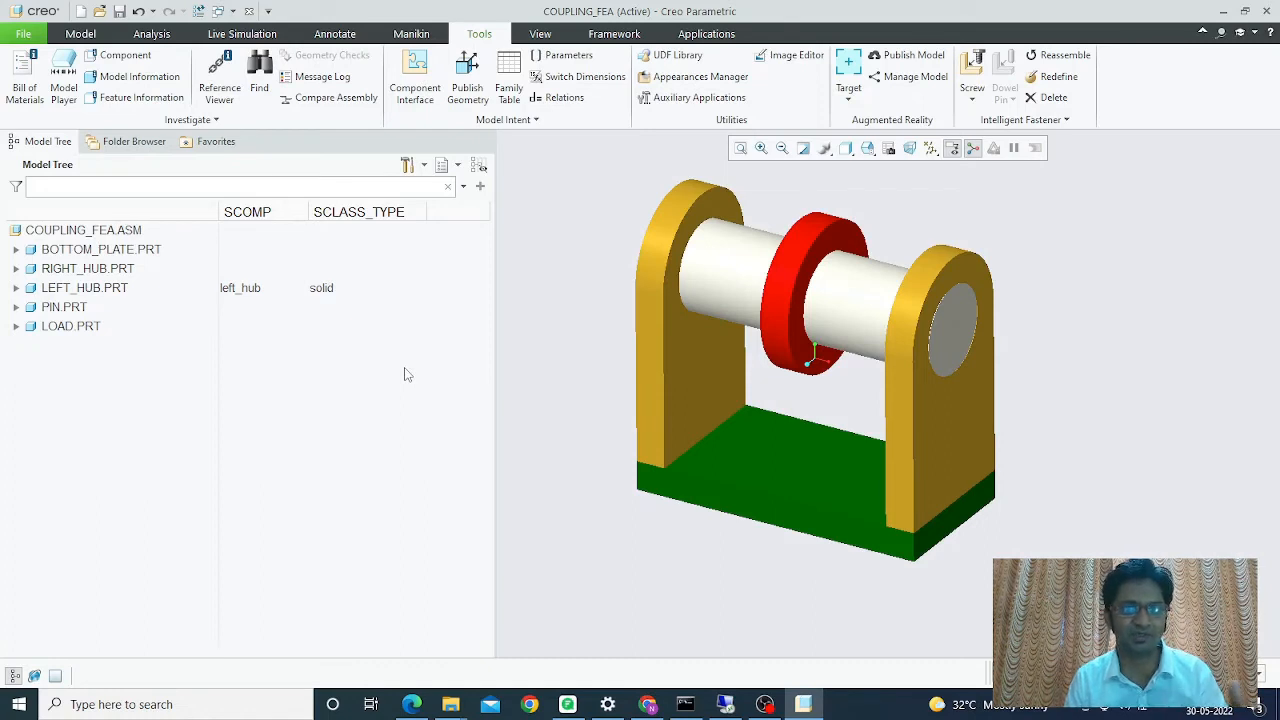
pyautogui.click(78, 274)
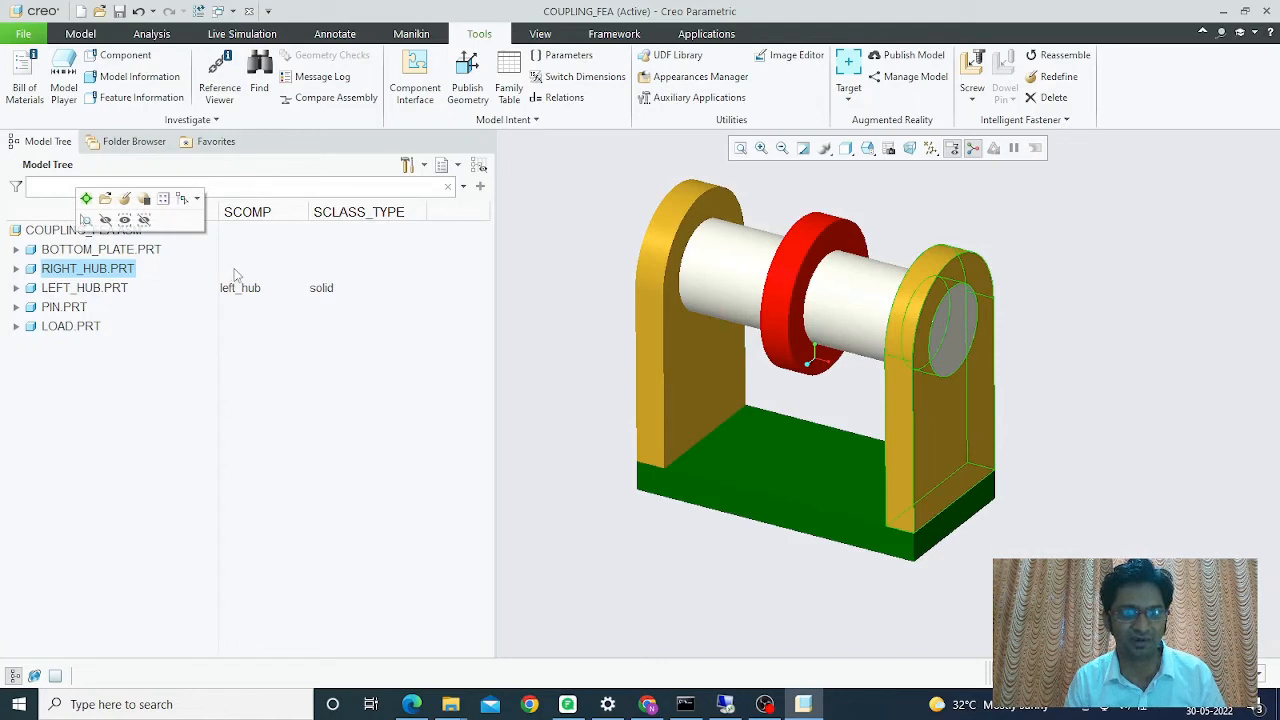
# - Set RIGHT_HUB's SCOMP cell to the String value right_hub
pyautogui.click(231, 271)
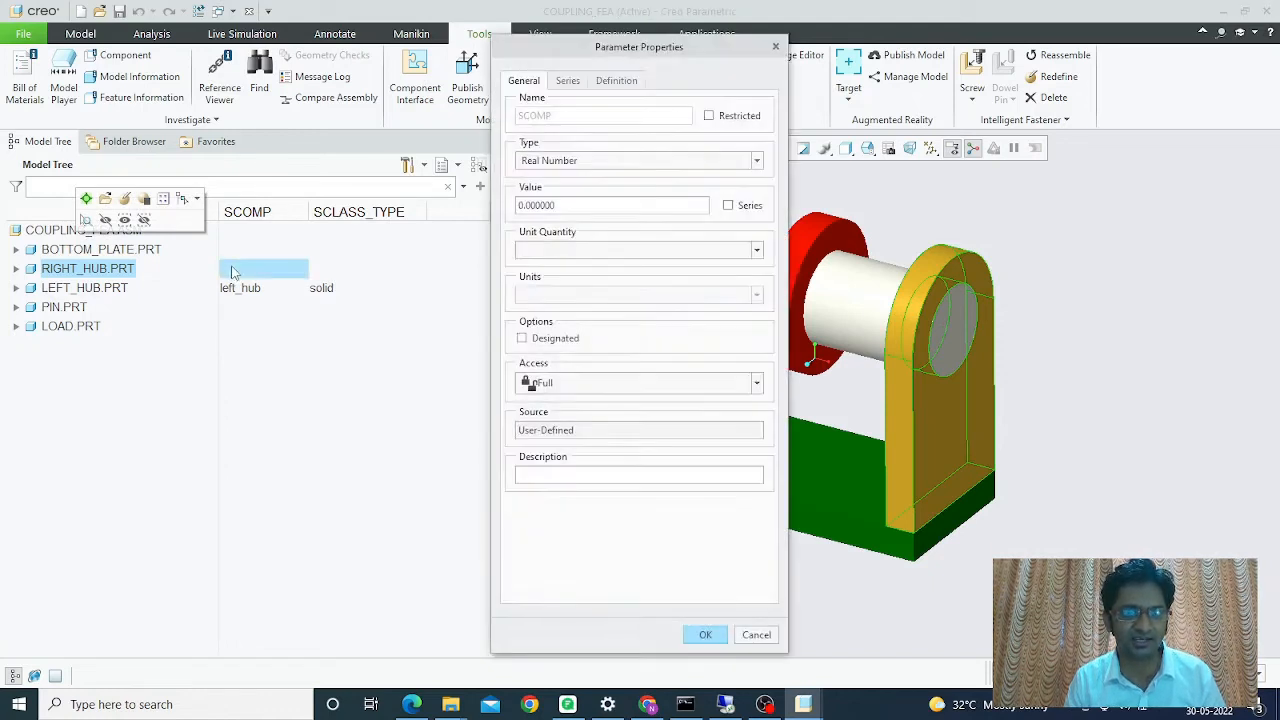
pyautogui.click(549, 161)
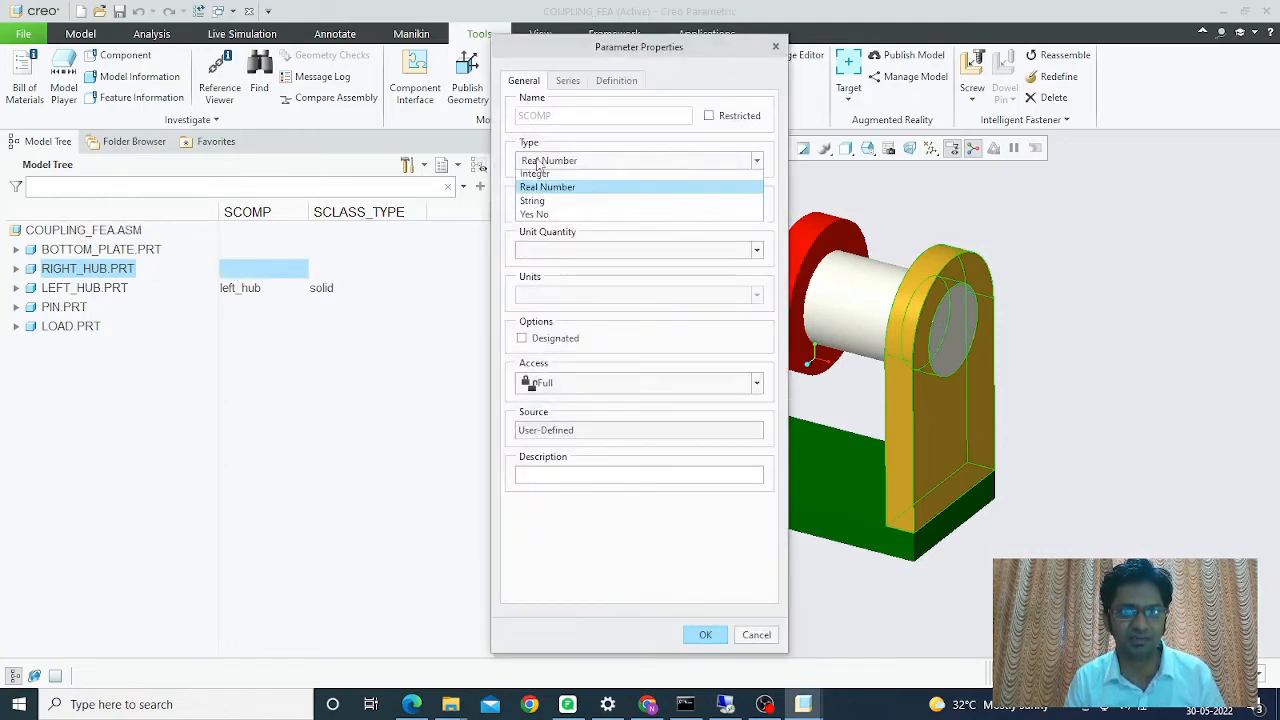
pyautogui.click(532, 205)
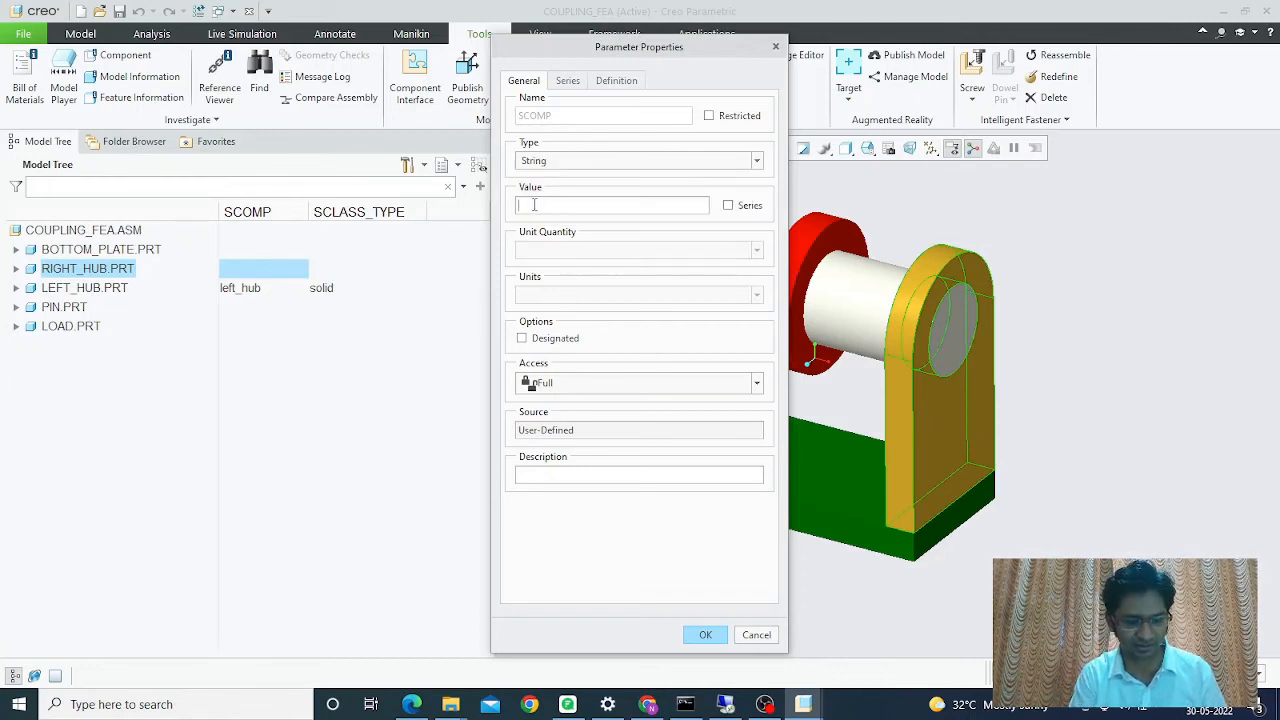
pyautogui.write('right_hub')
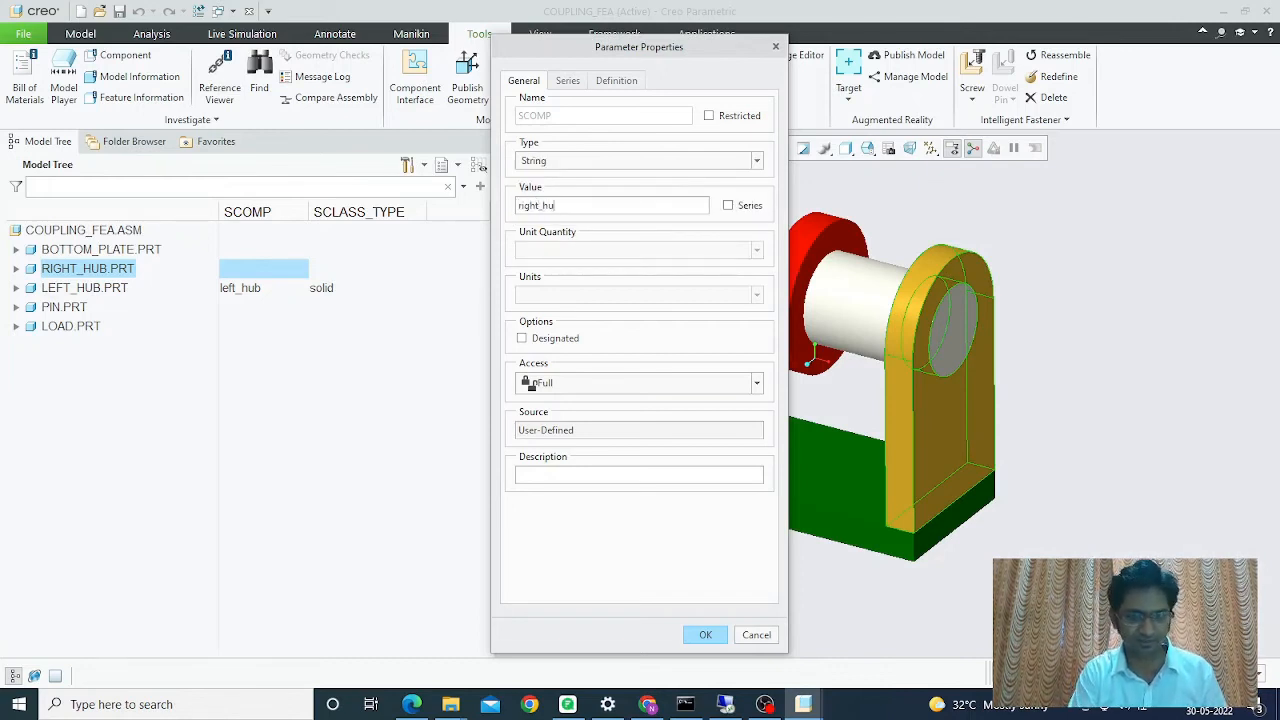
pyautogui.click(701, 638)
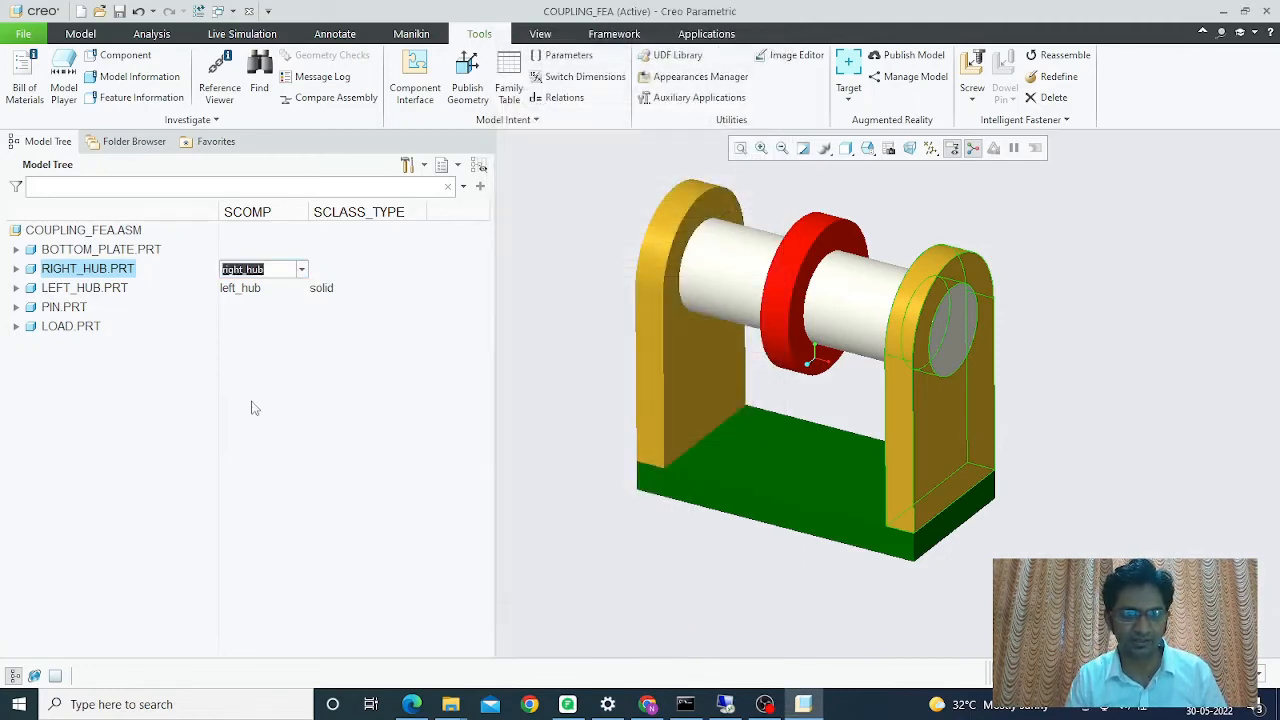
# - Set RIGHT_HUB's SCLASS_TYPE cell to the String value solid and deselect the part
pyautogui.click(325, 275)
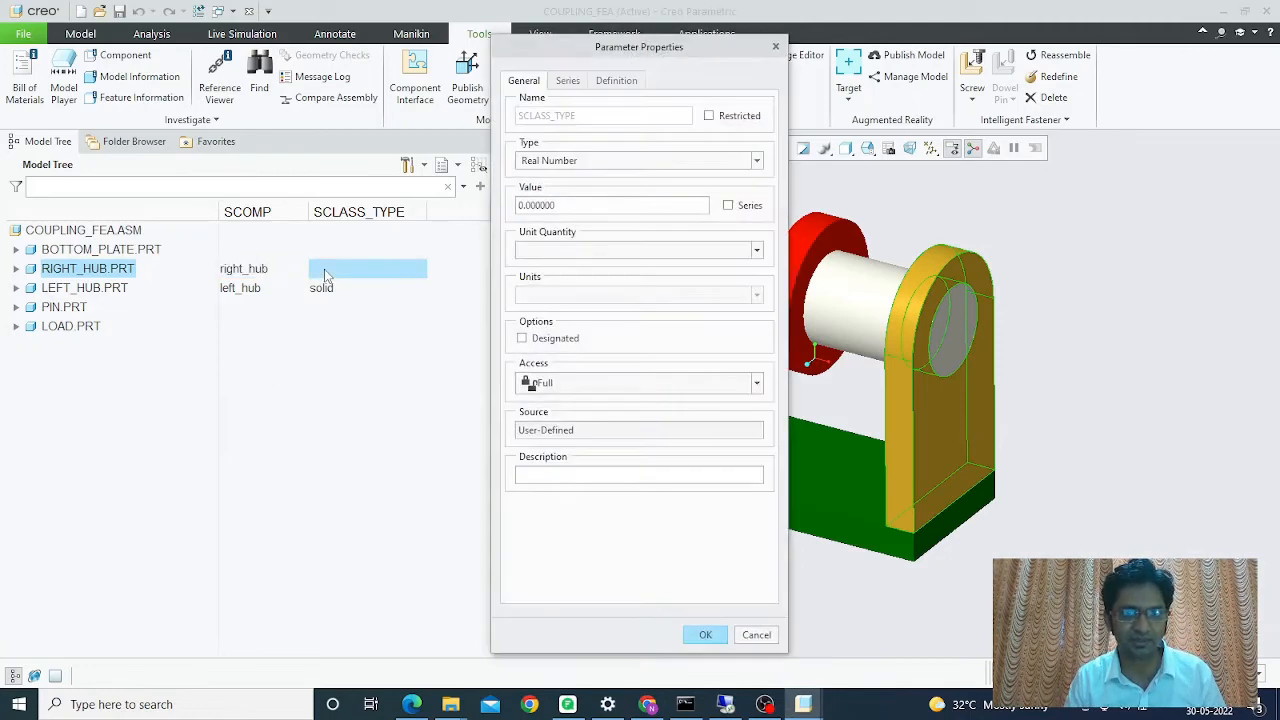
pyautogui.click(548, 161)
pyautogui.click(534, 204)
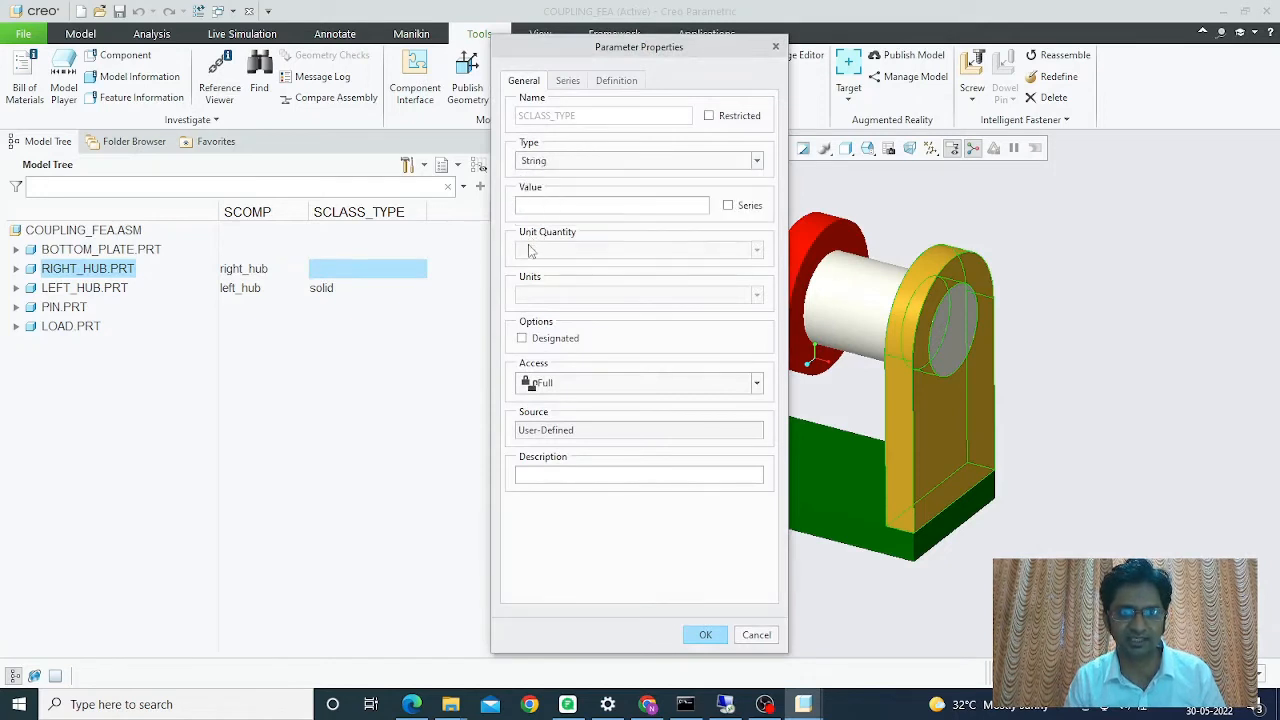
pyautogui.write('solid')
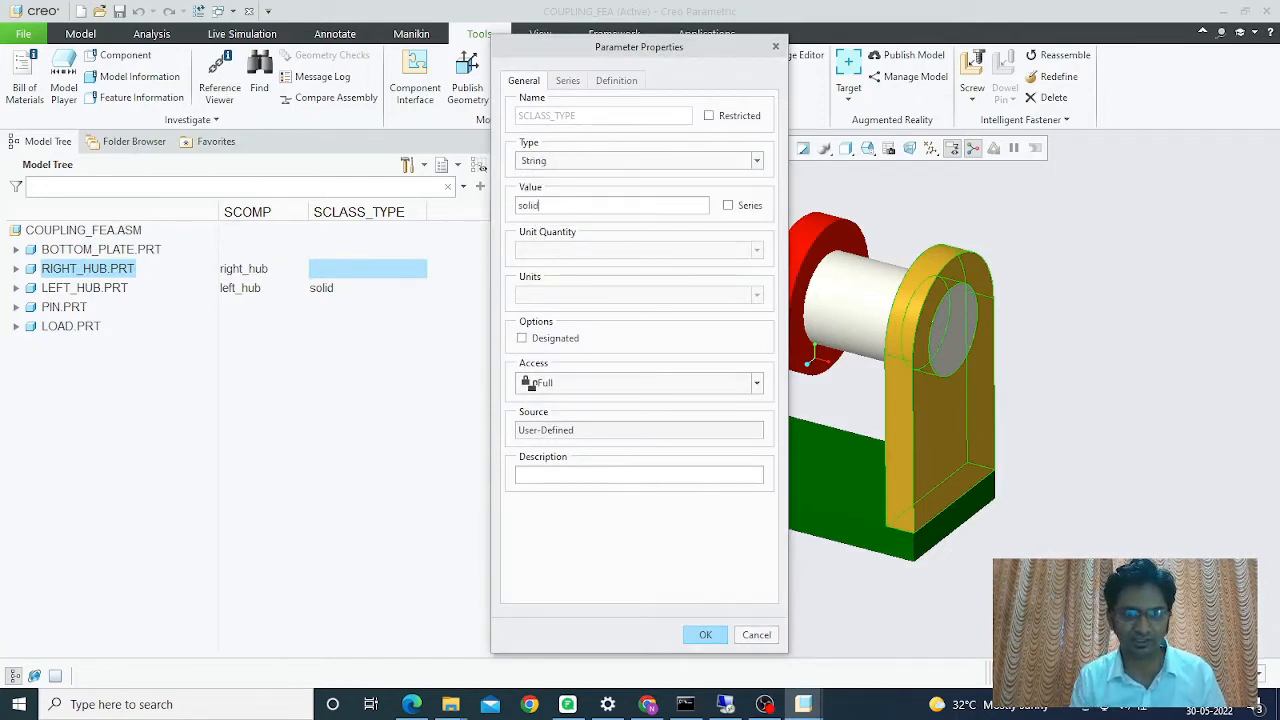
pyautogui.click(705, 635)
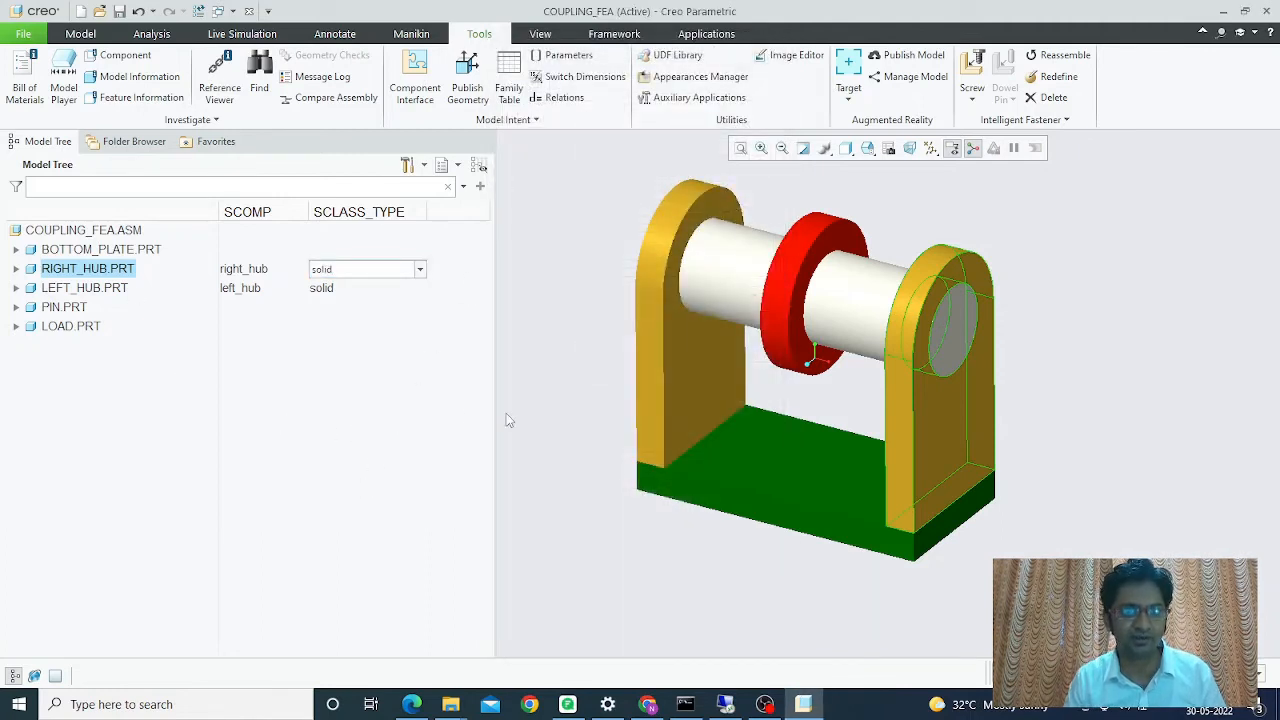
pyautogui.click(537, 482)
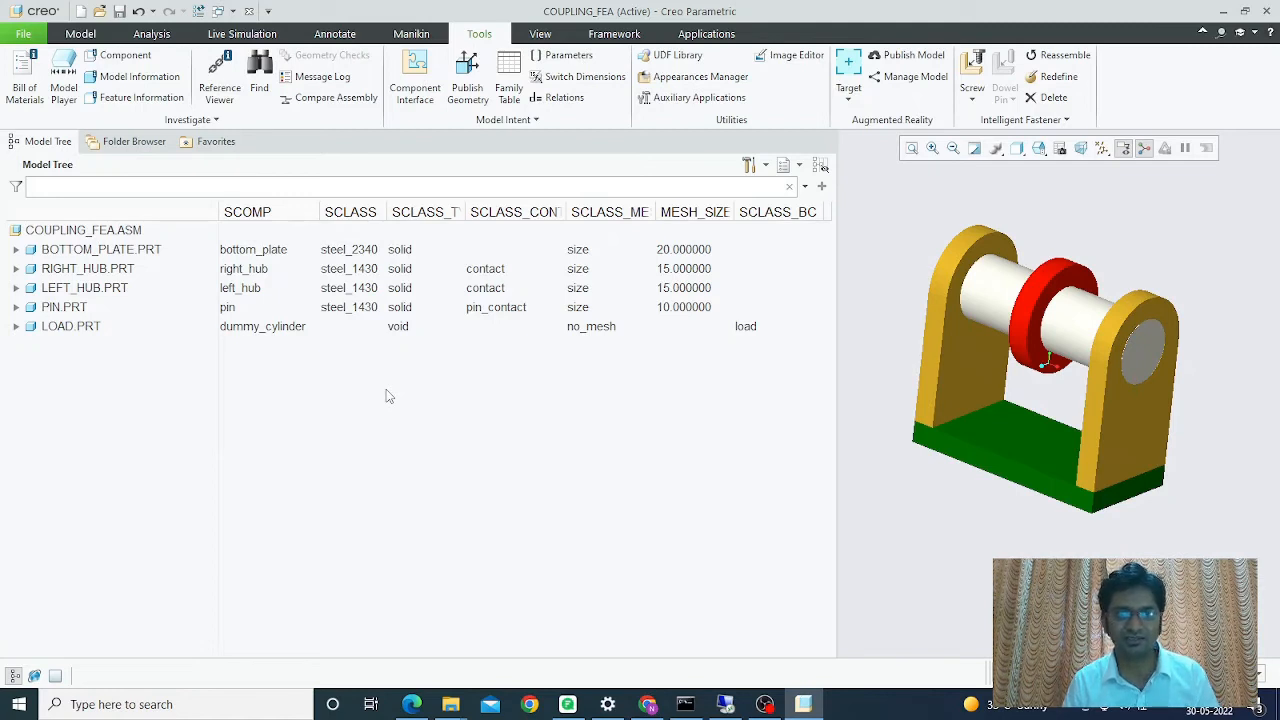
# - Open Parameters with Look In set to Surface and pick a face of the green bottom plate
pyautogui.click(564, 60)
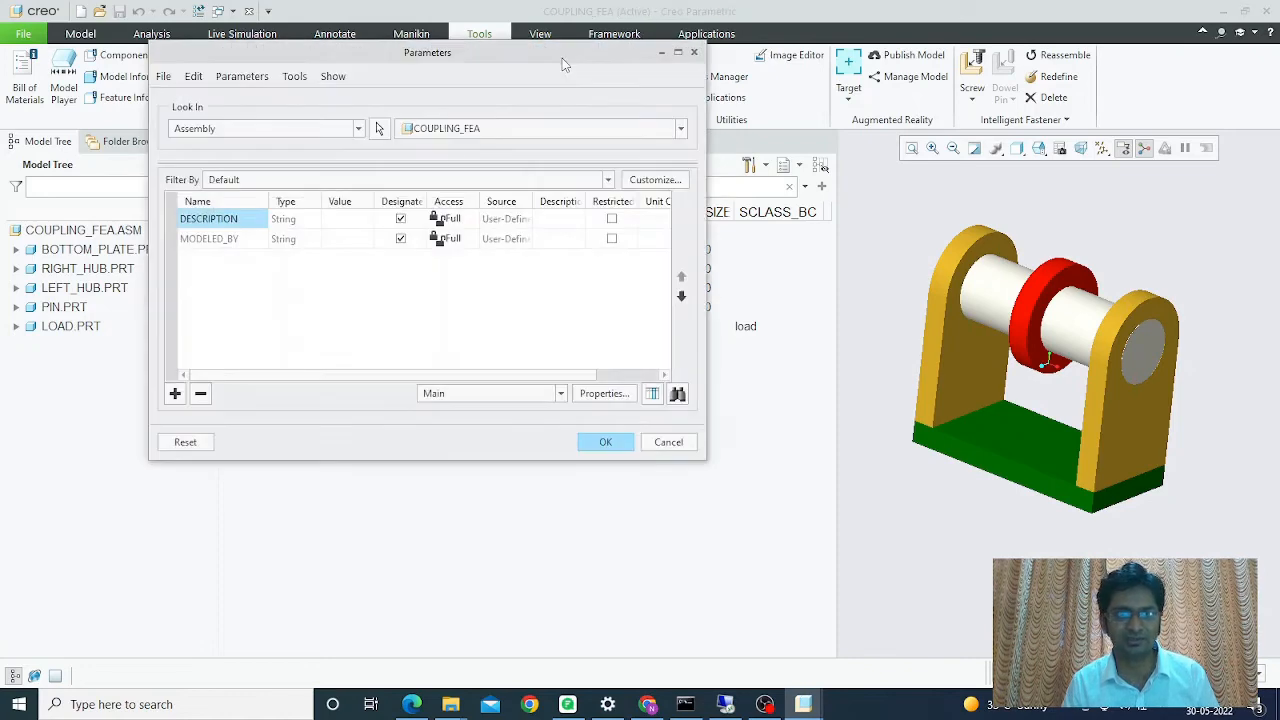
pyautogui.click(312, 129)
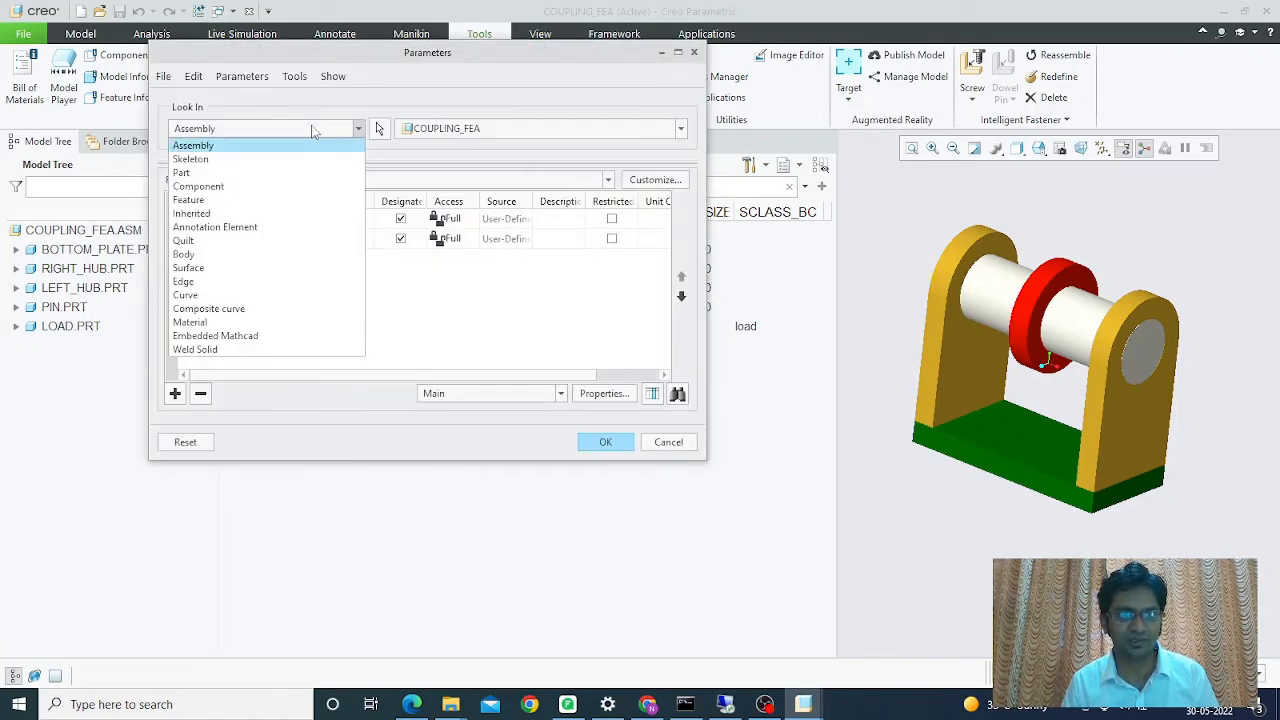
pyautogui.click(215, 271)
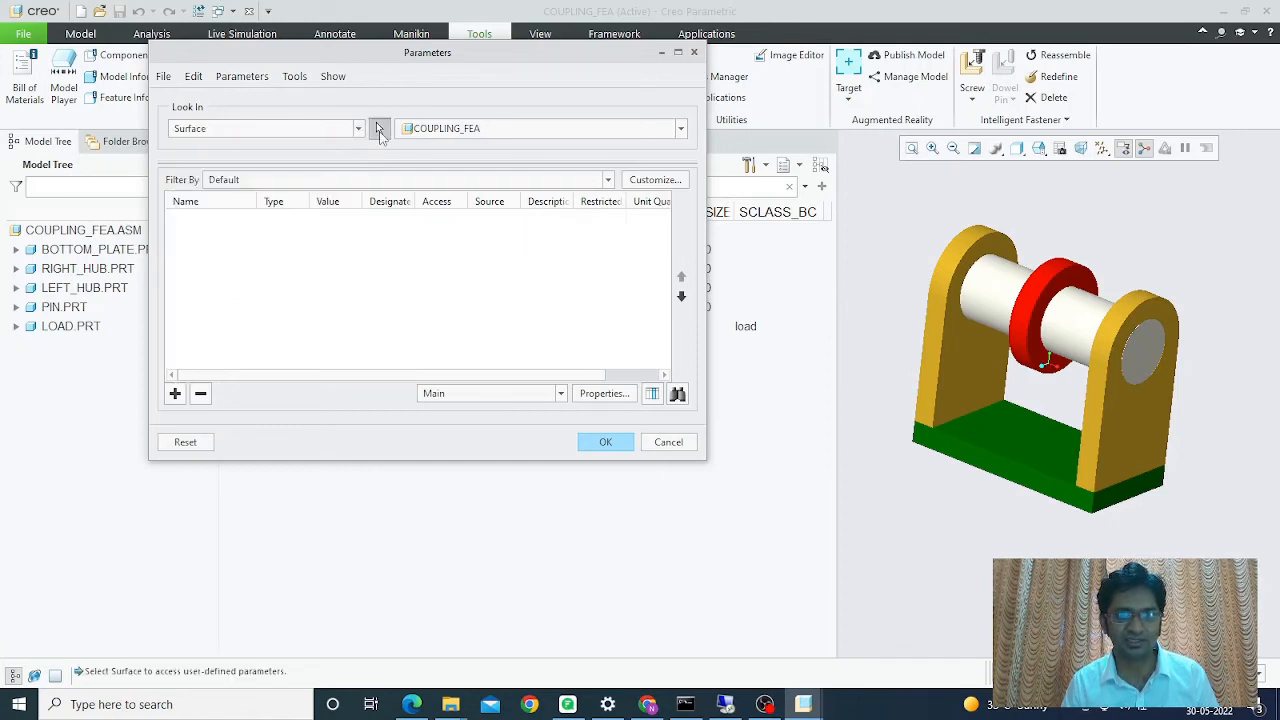
pyautogui.click(379, 131)
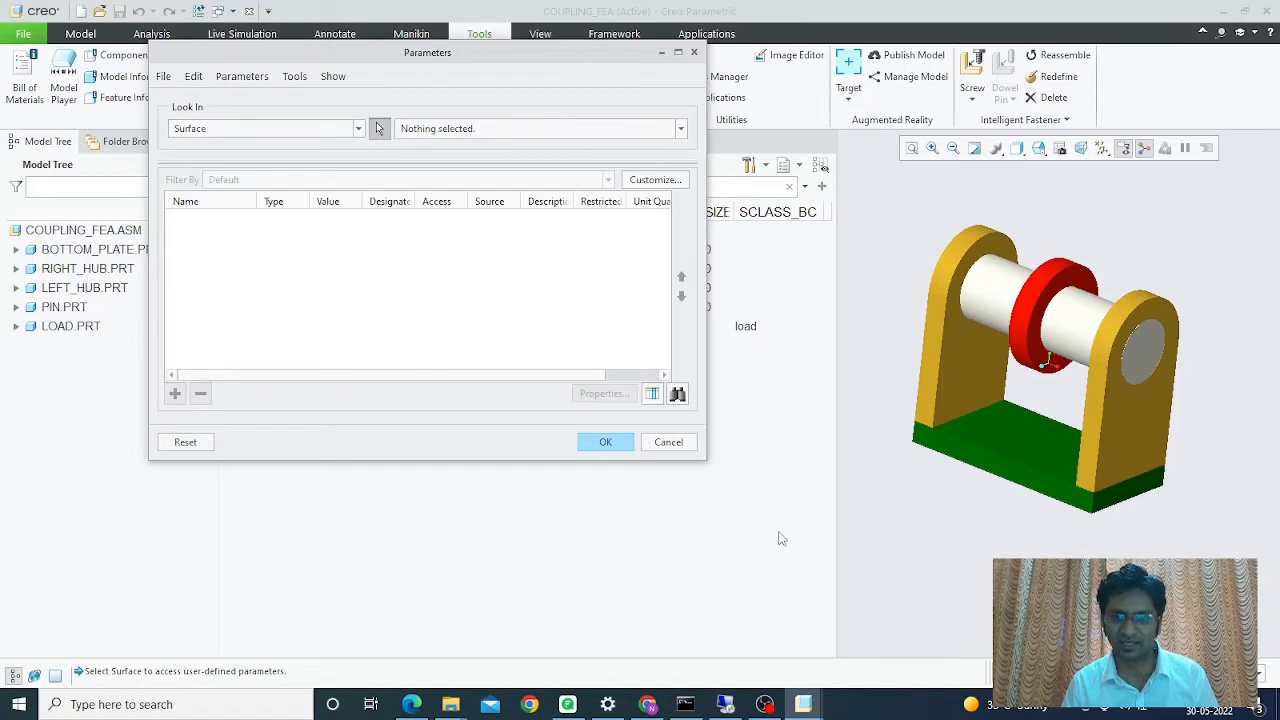
pyautogui.moveTo(907, 534); pyautogui.dragTo(908, 486, button='middle')
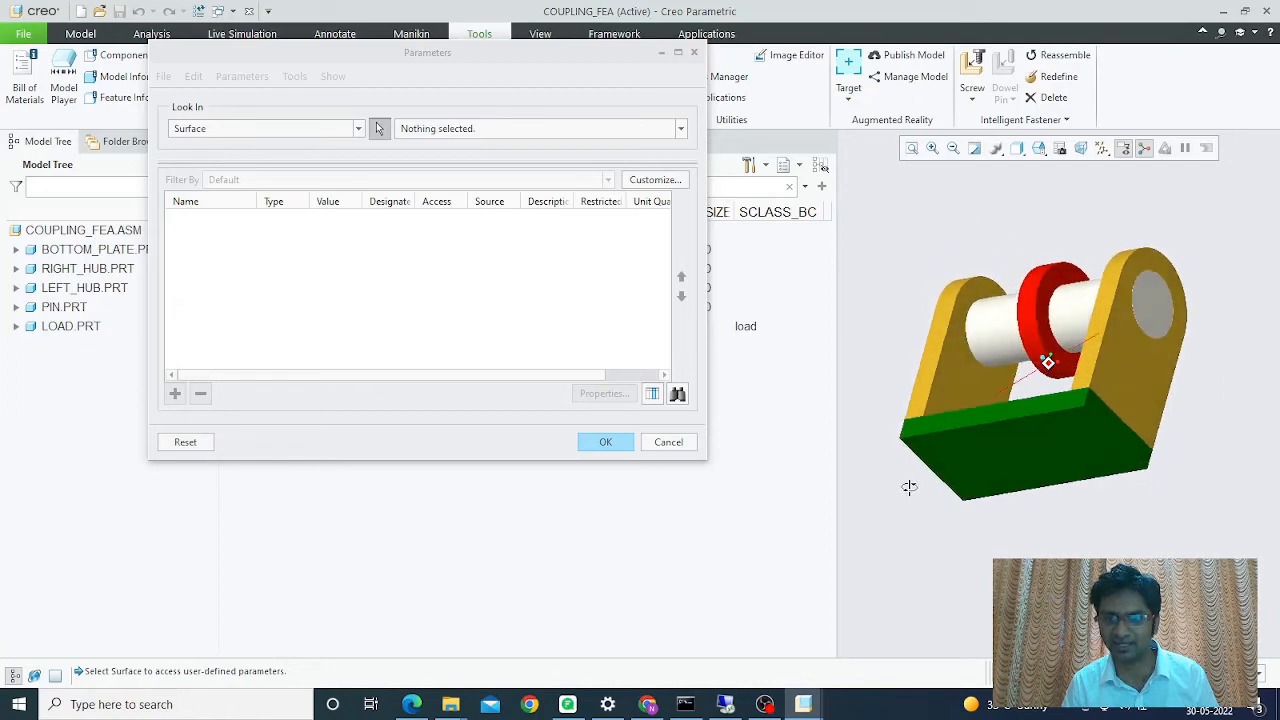
pyautogui.click(1040, 462)
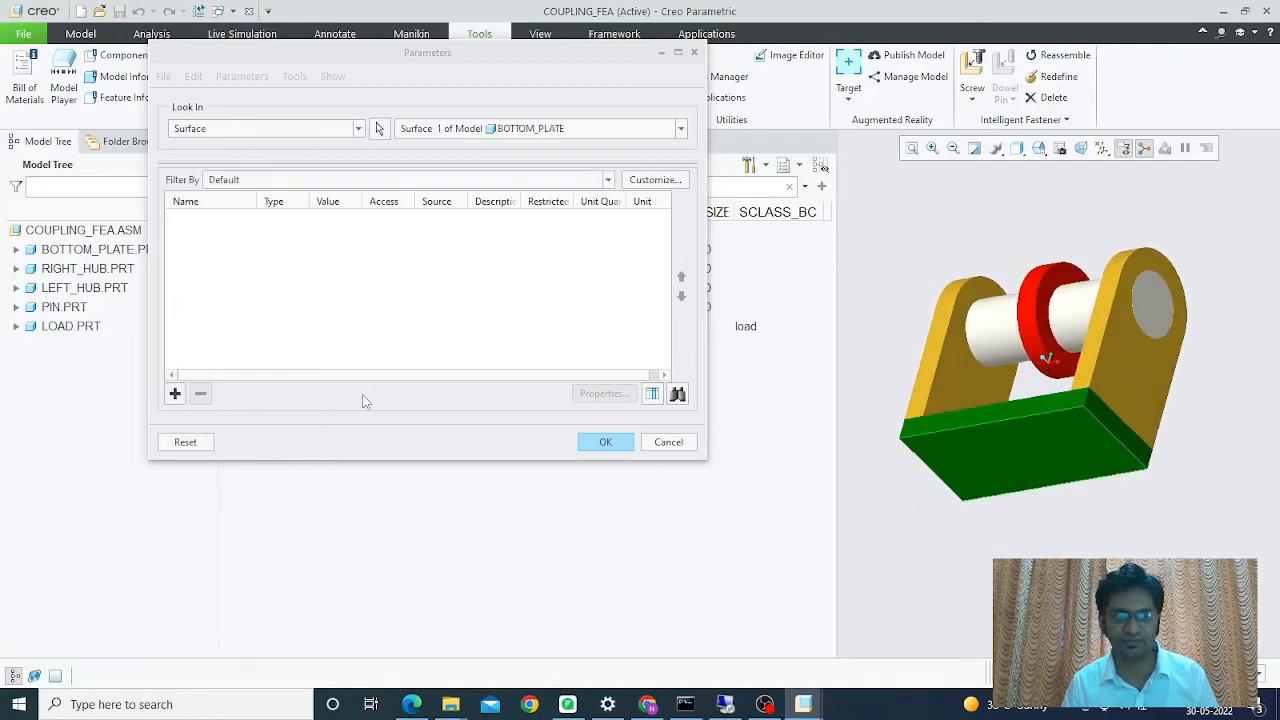
# - Add a String parameter SCOMP with the value bottom_face_comp to the surface
pyautogui.click(175, 394)
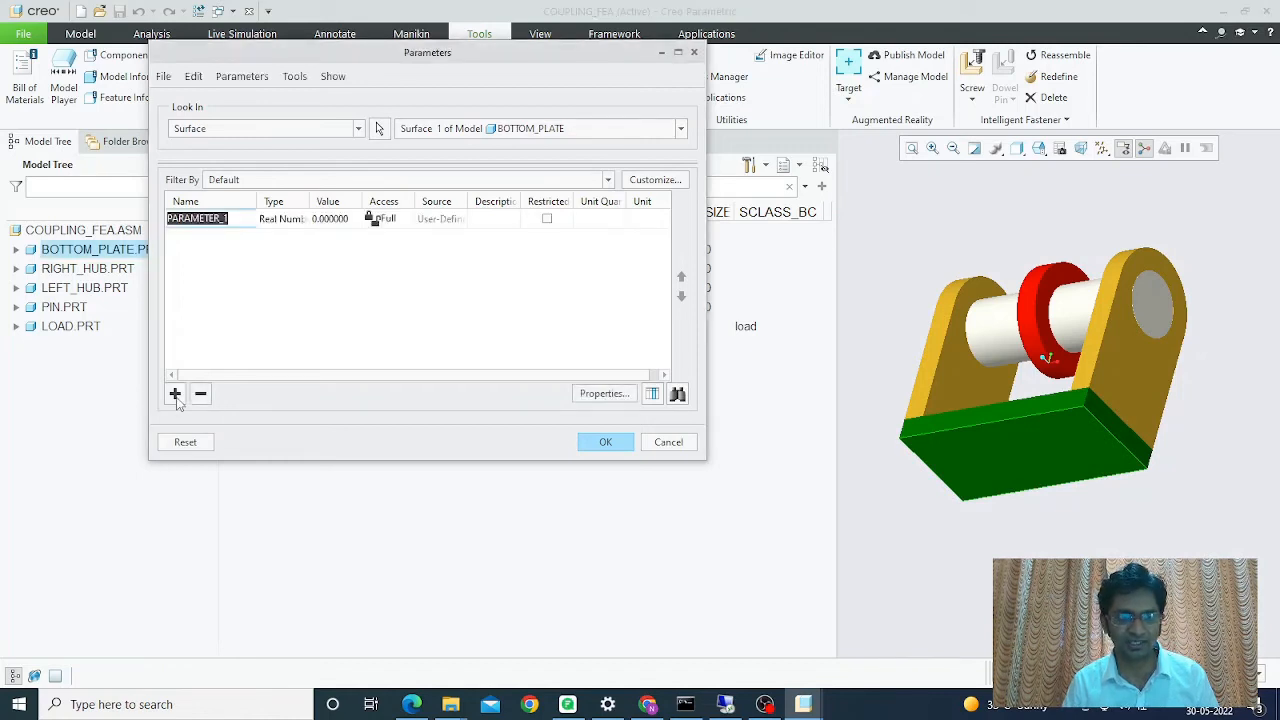
pyautogui.write('SCOMP')
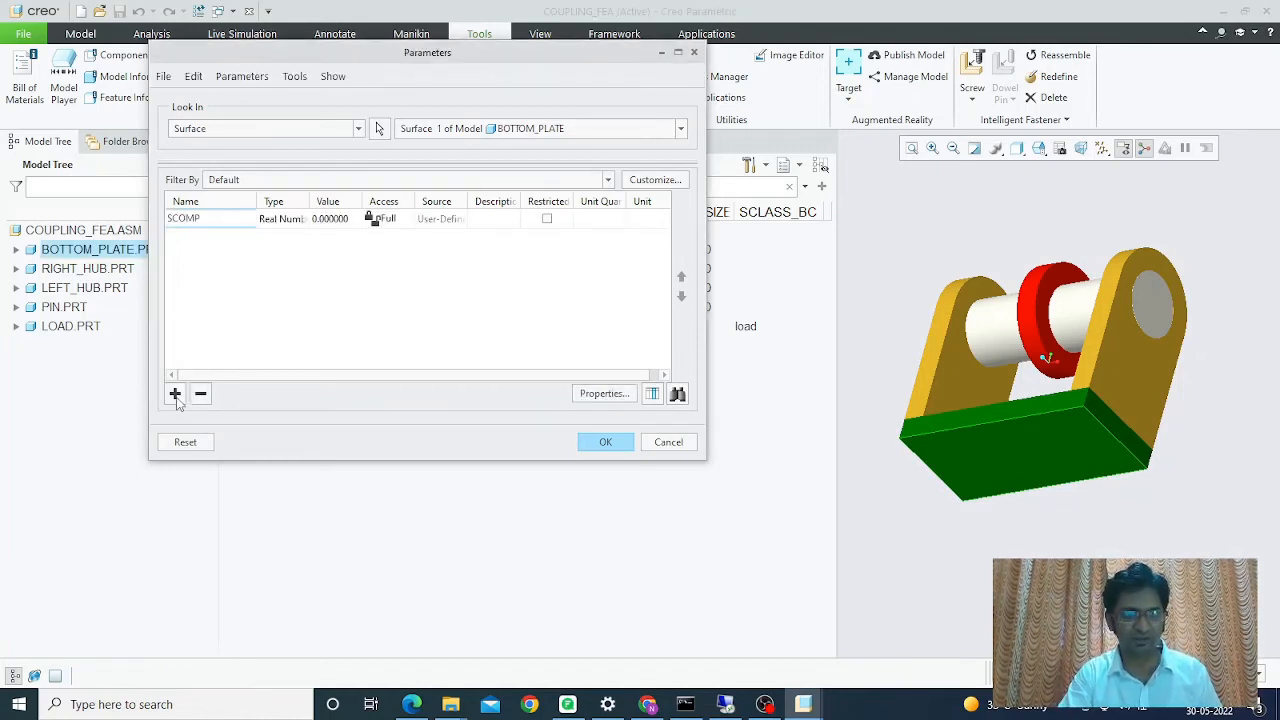
pyautogui.click(285, 222)
pyautogui.click(301, 219)
pyautogui.click(275, 263)
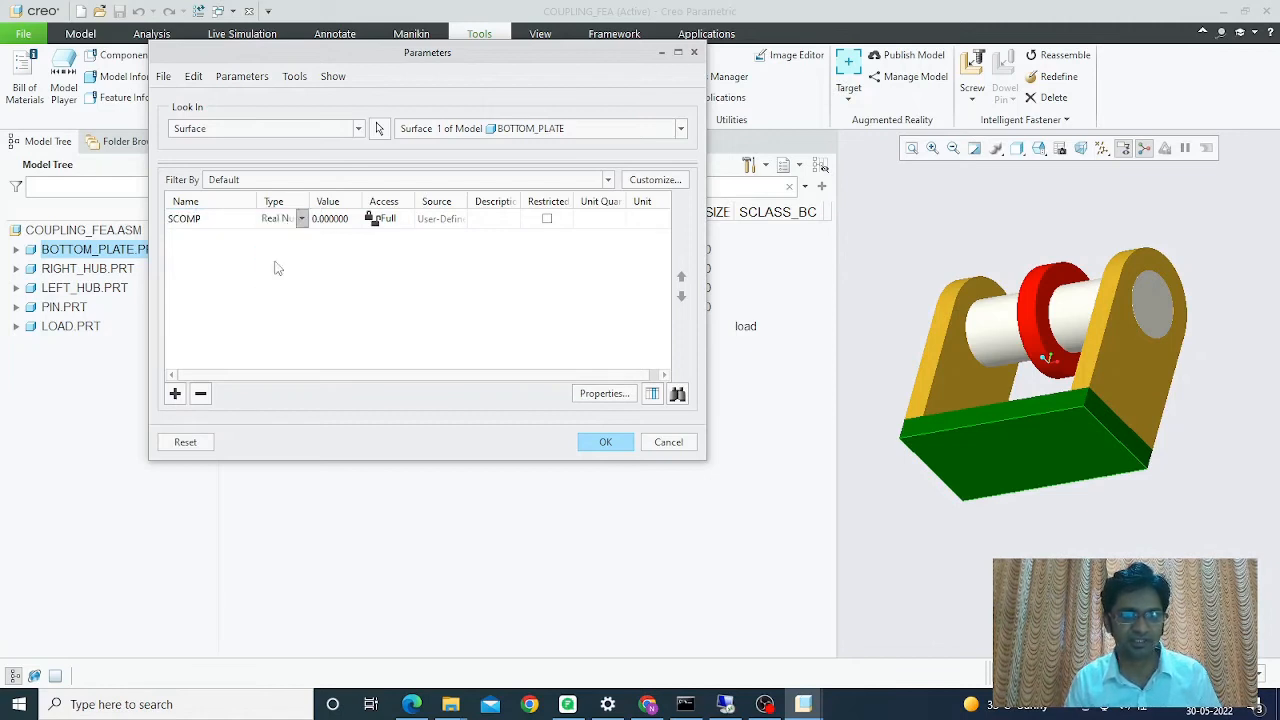
pyautogui.click(328, 219)
pyautogui.write('bot')
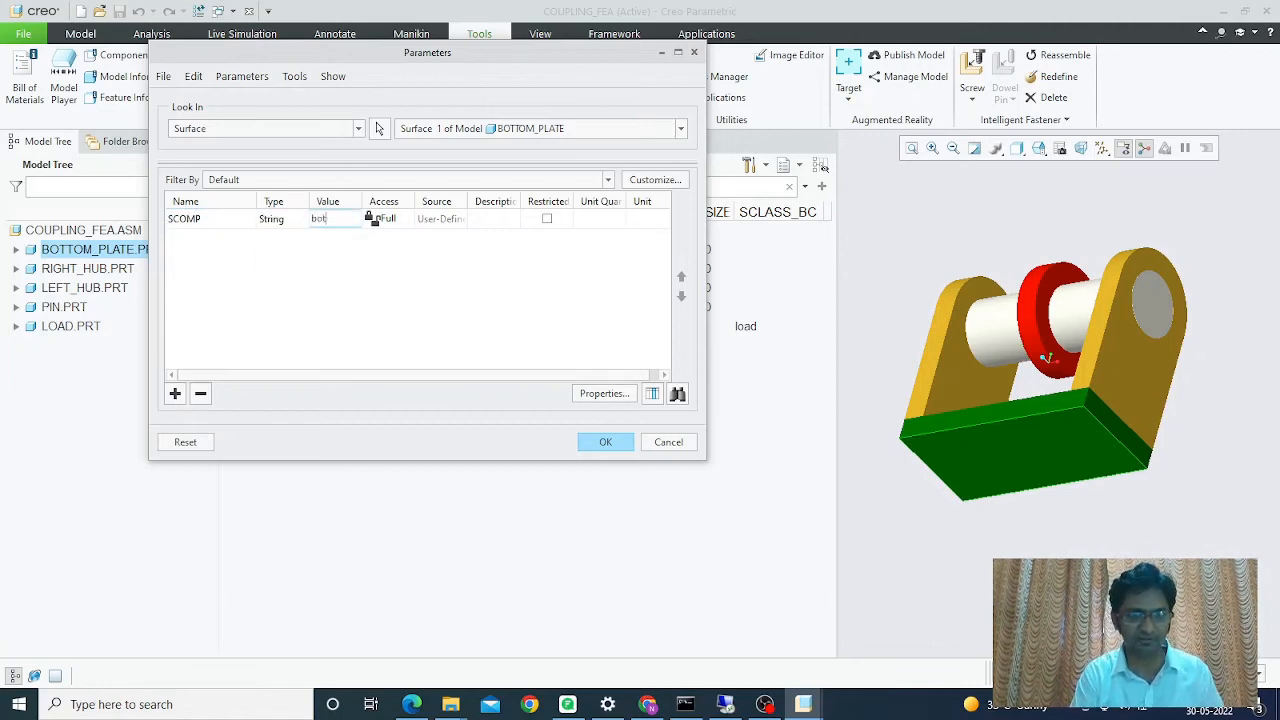
pyautogui.write('tom_face_comp')
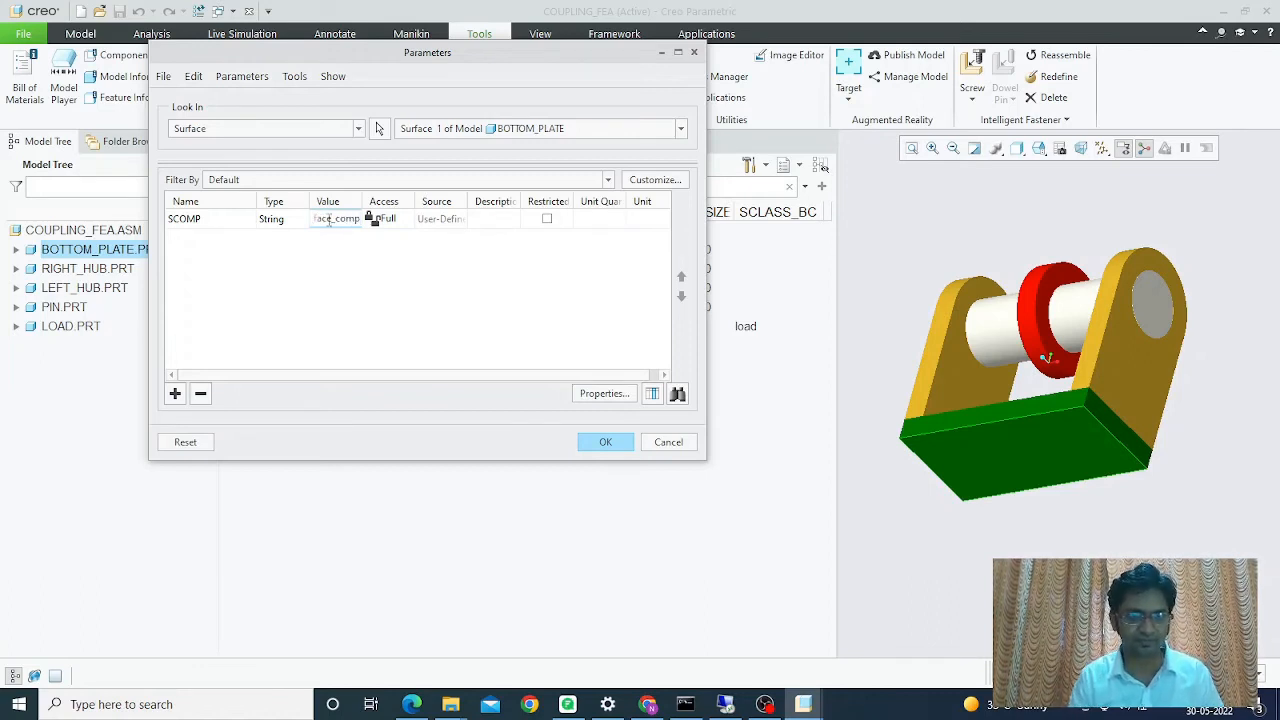
# - Add a String parameter SCLASS_BC set to fix_2d and close the dialog
pyautogui.click(178, 393)
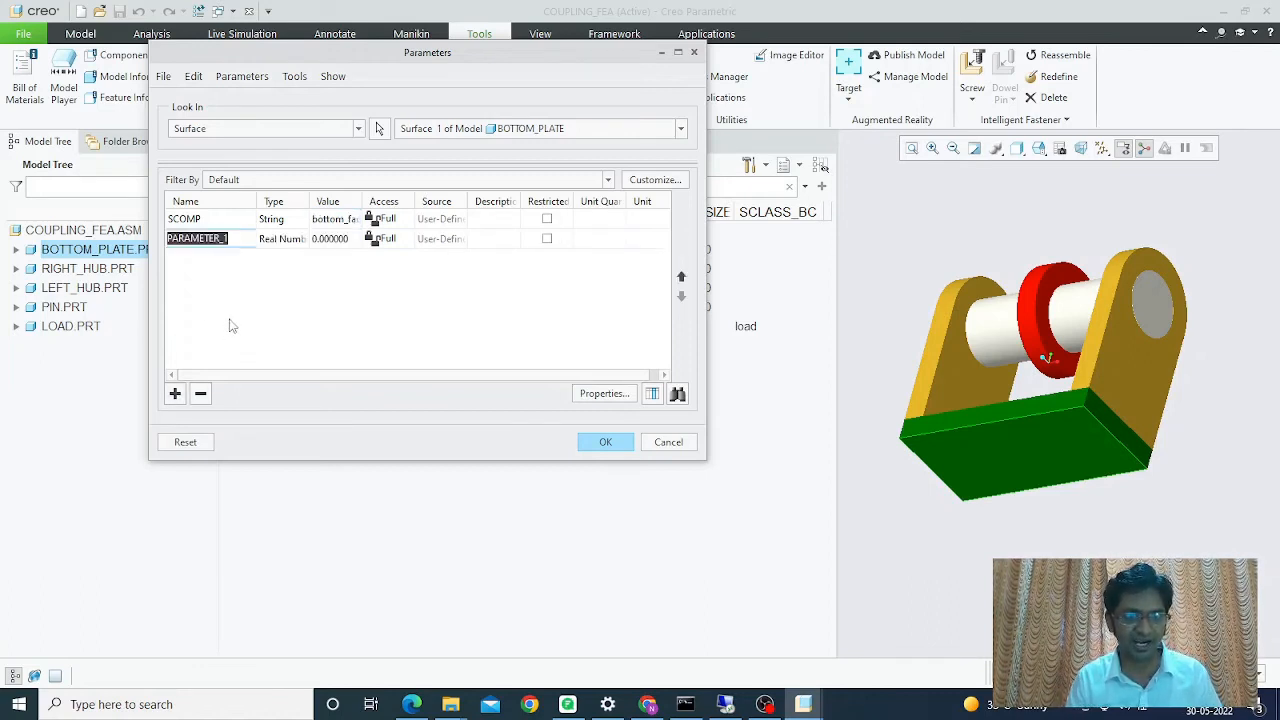
pyautogui.write('SCLASS')
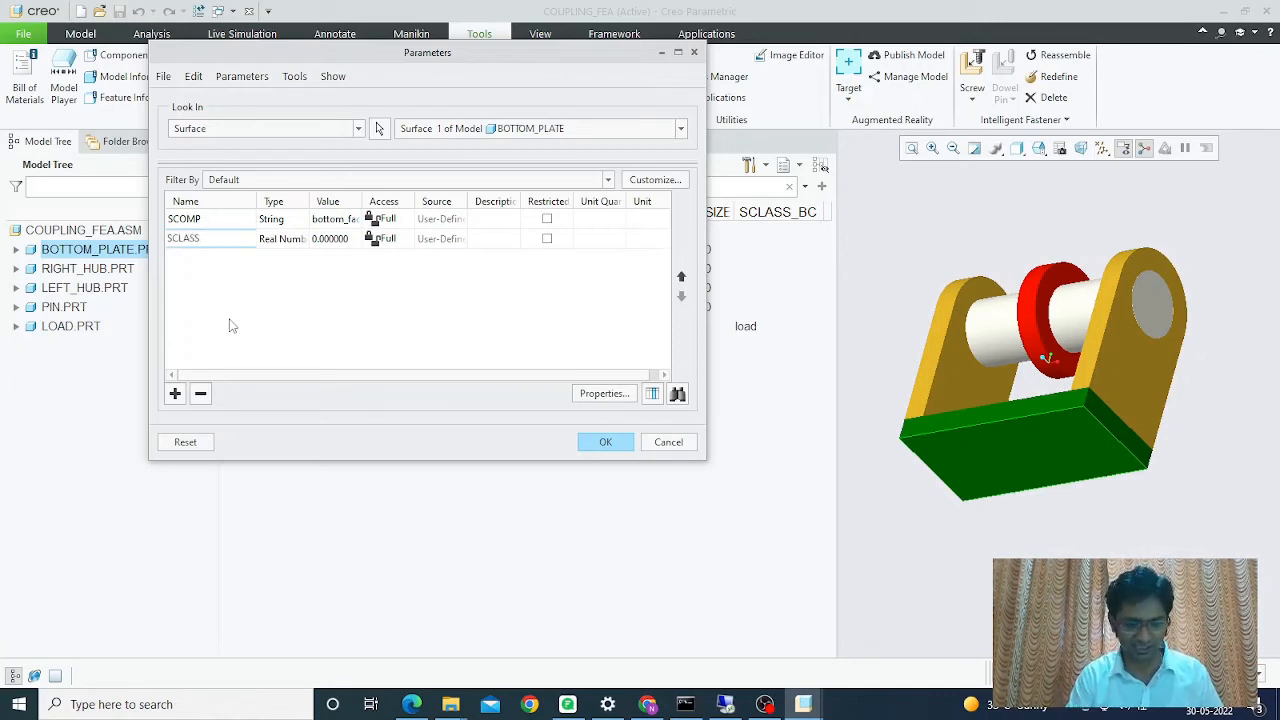
pyautogui.write('_BC')
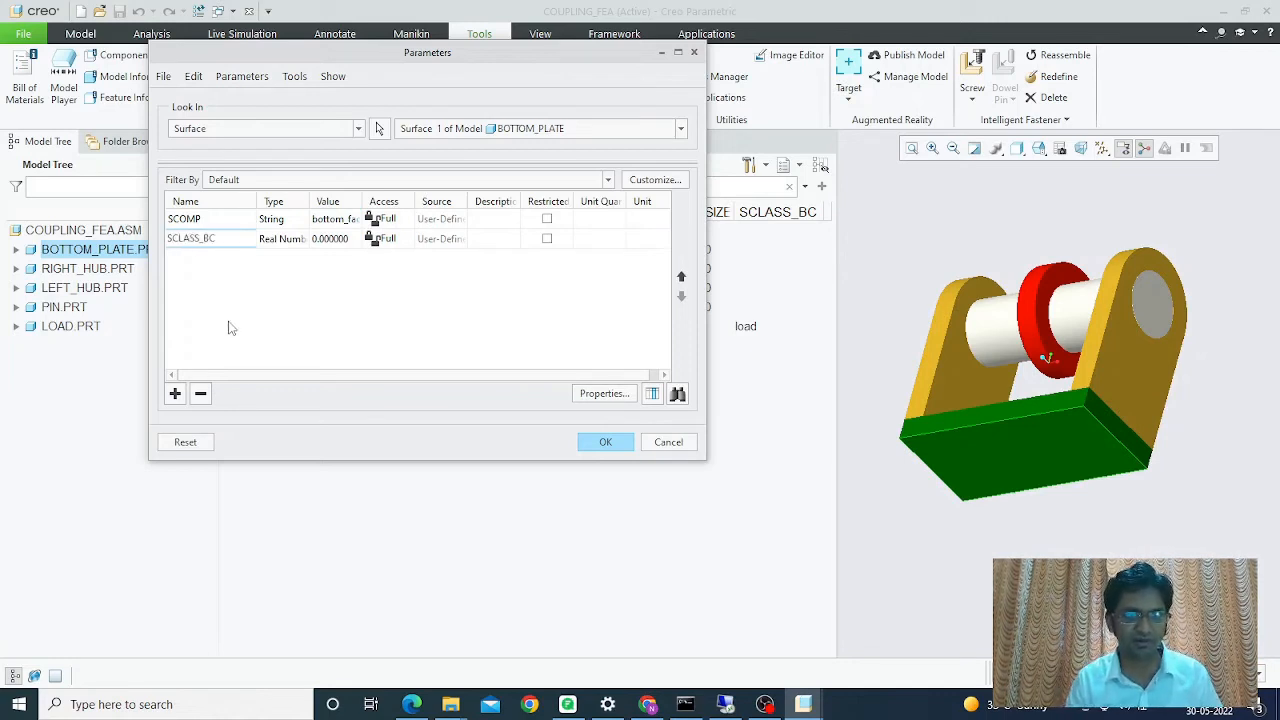
pyautogui.press('Return')
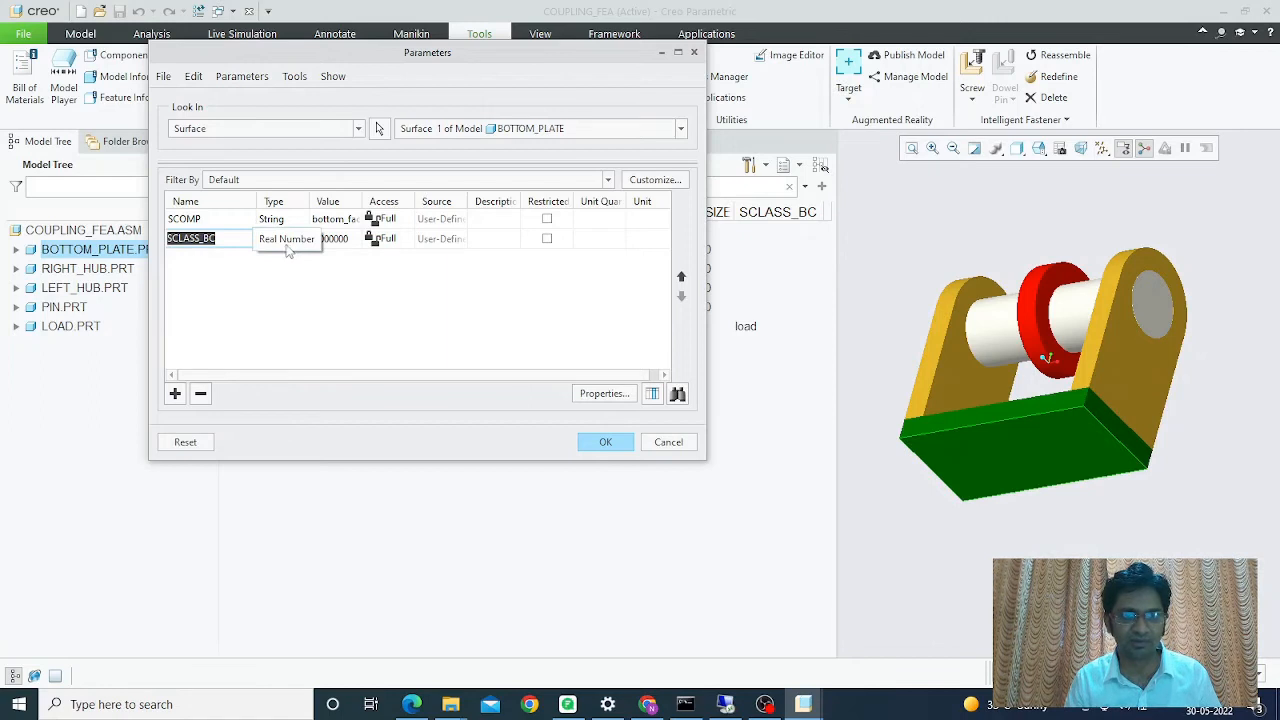
pyautogui.click(292, 246)
pyautogui.click(303, 244)
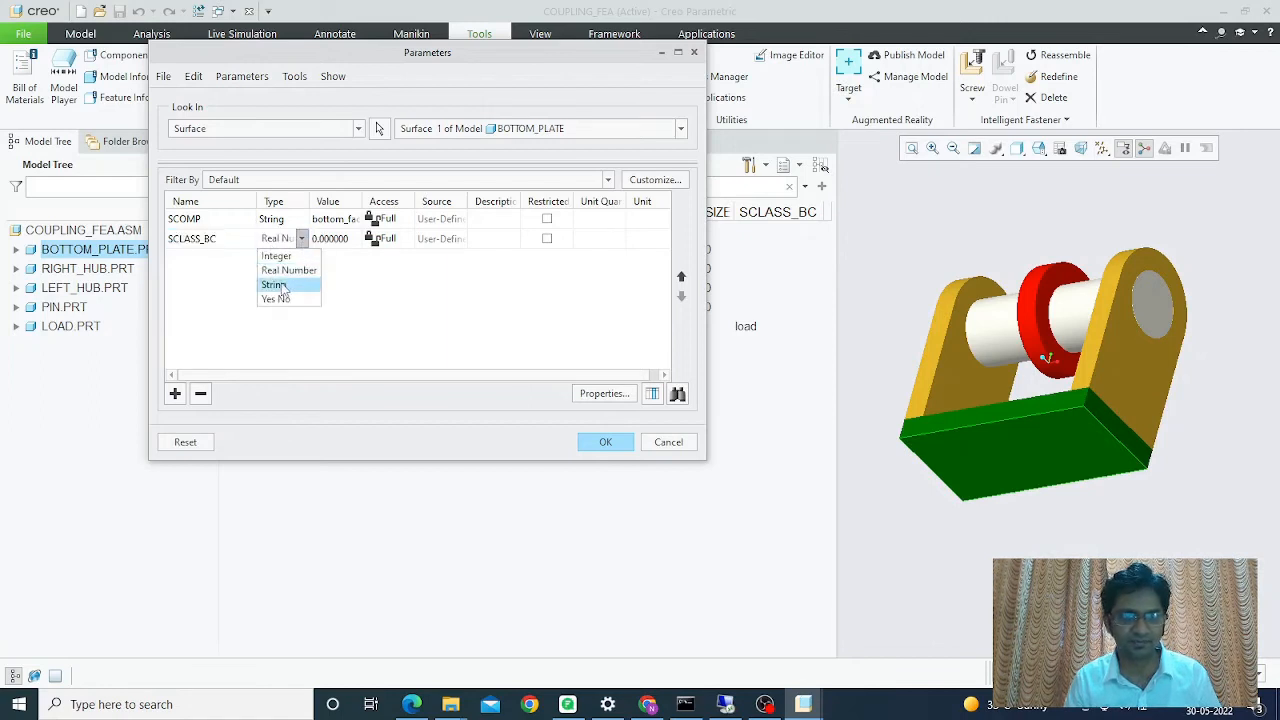
pyautogui.click(281, 287)
pyautogui.click(327, 240)
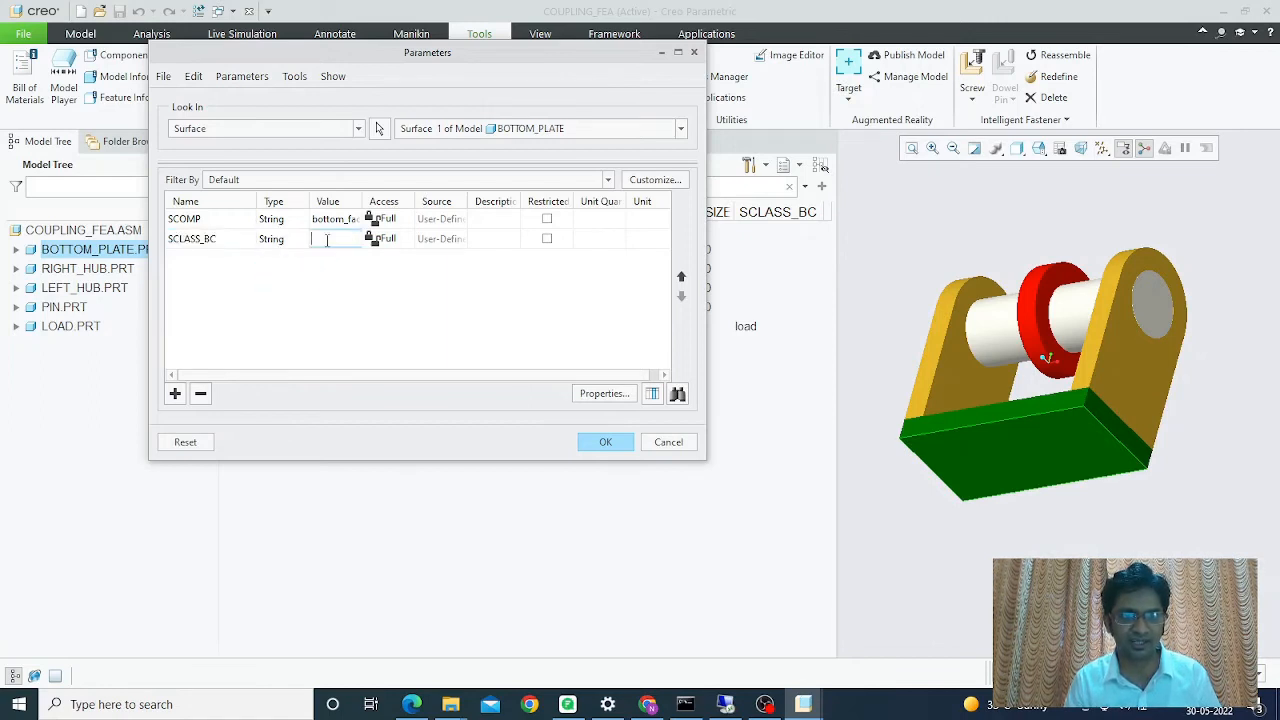
pyautogui.write('fix')
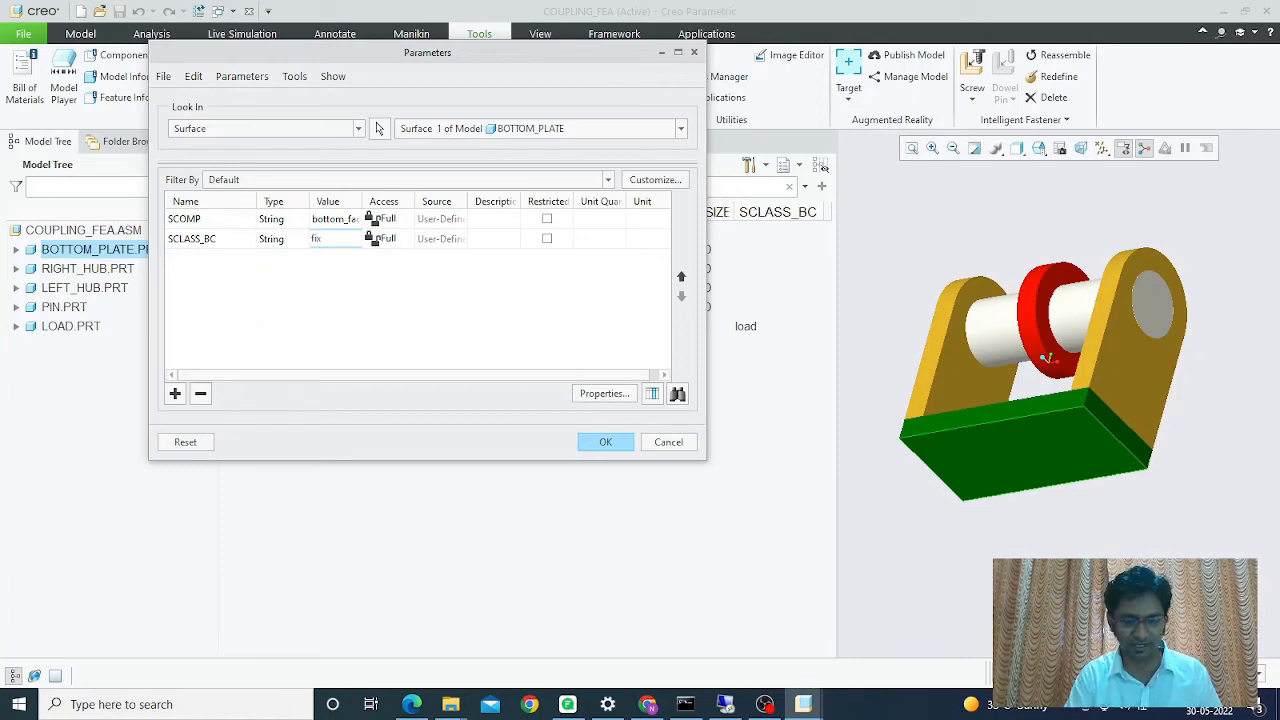
pyautogui.write('_2d')
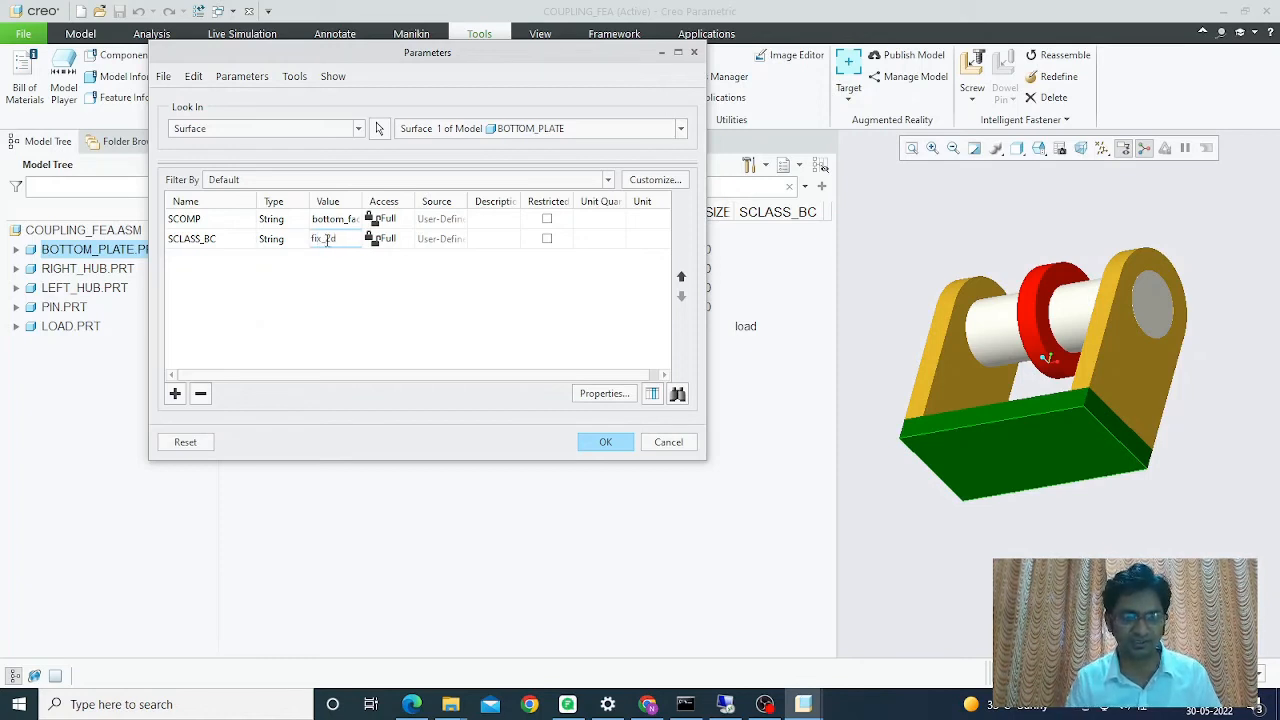
pyautogui.click(602, 442)
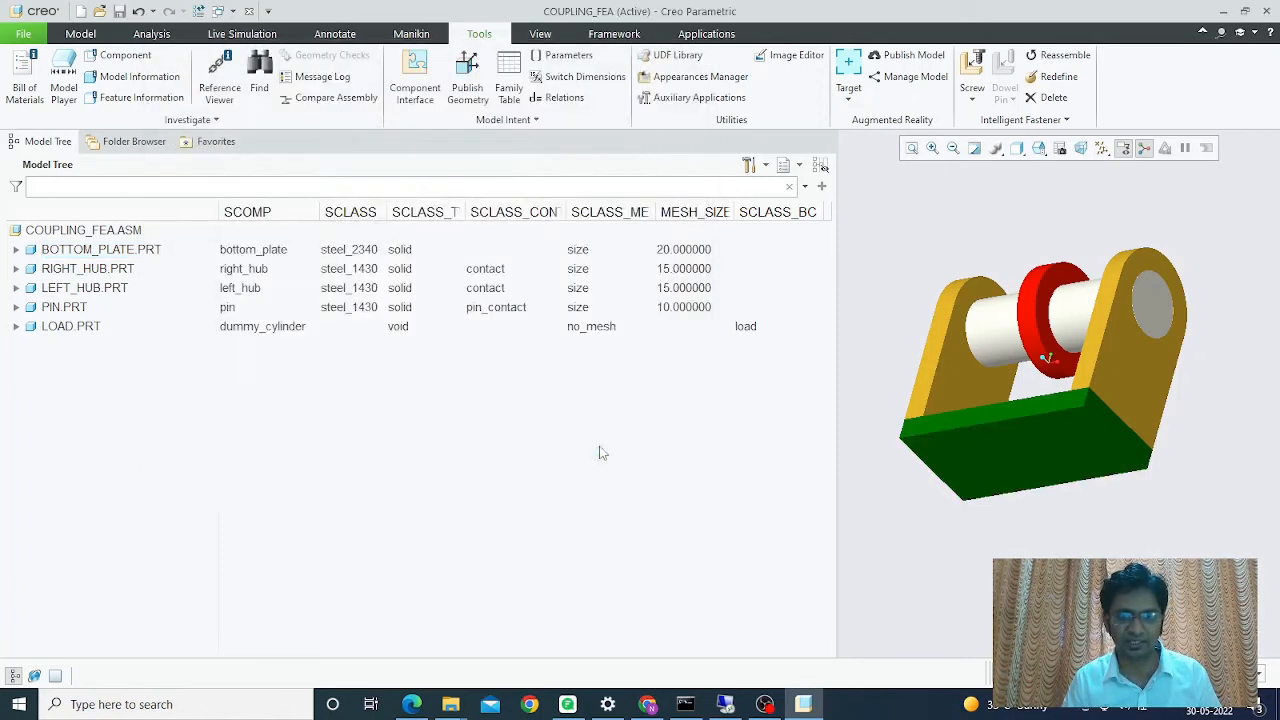
# - Orbit the assembly to an upright front view and save COUPLING_FEA
pyautogui.moveTo(924, 553); pyautogui.dragTo(927, 600, button='middle')
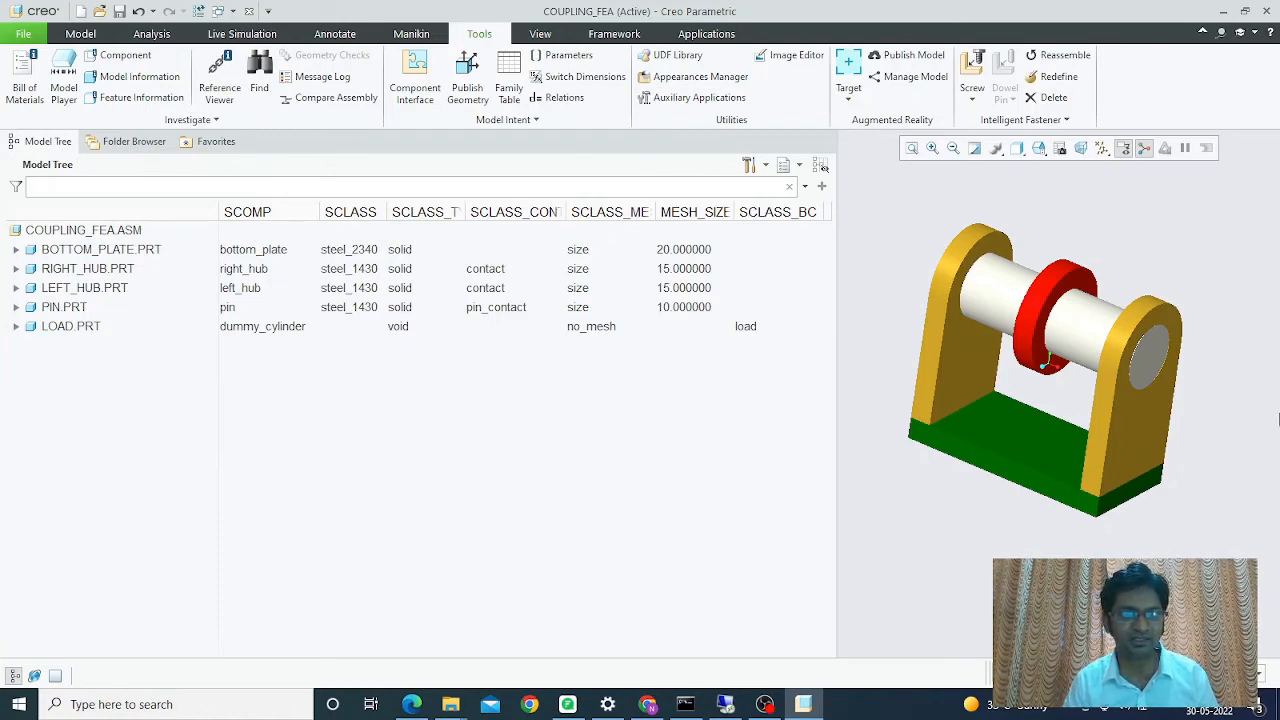
pyautogui.click(118, 12)
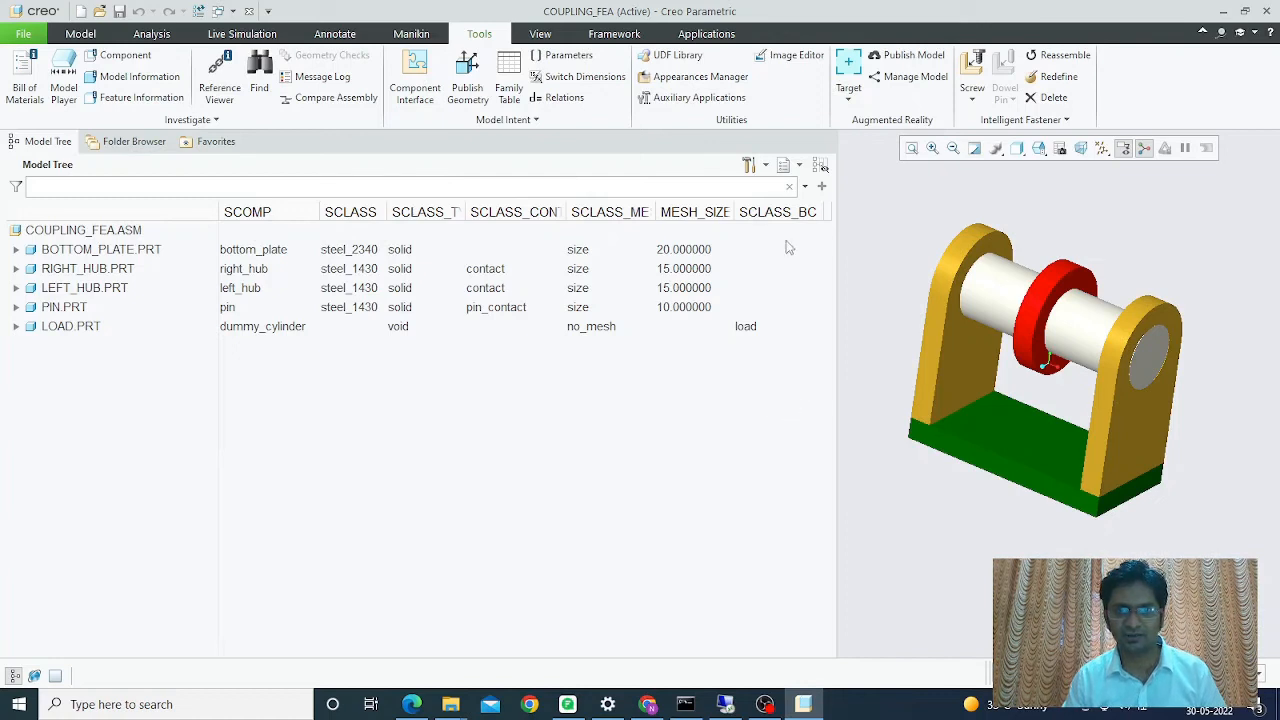
# - Export the model tree settings as a Configuration Files type file named tree.cfg
pyautogui.click(764, 167)
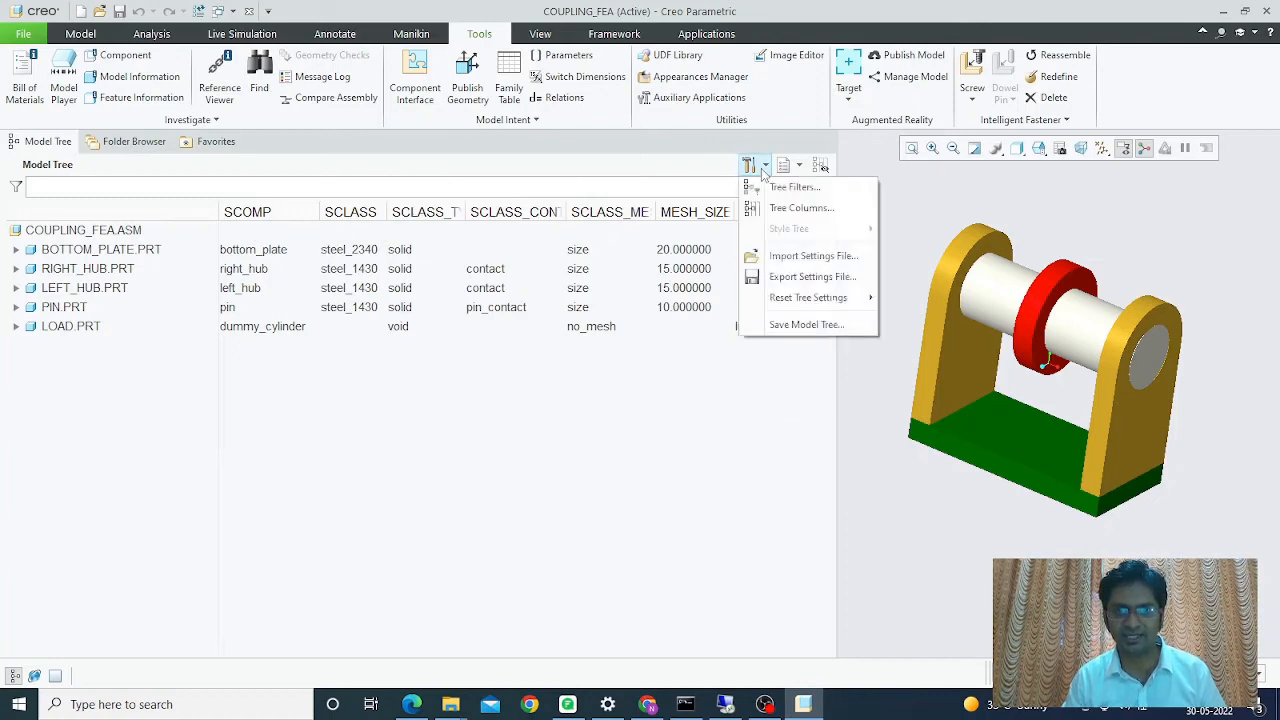
pyautogui.click(784, 280)
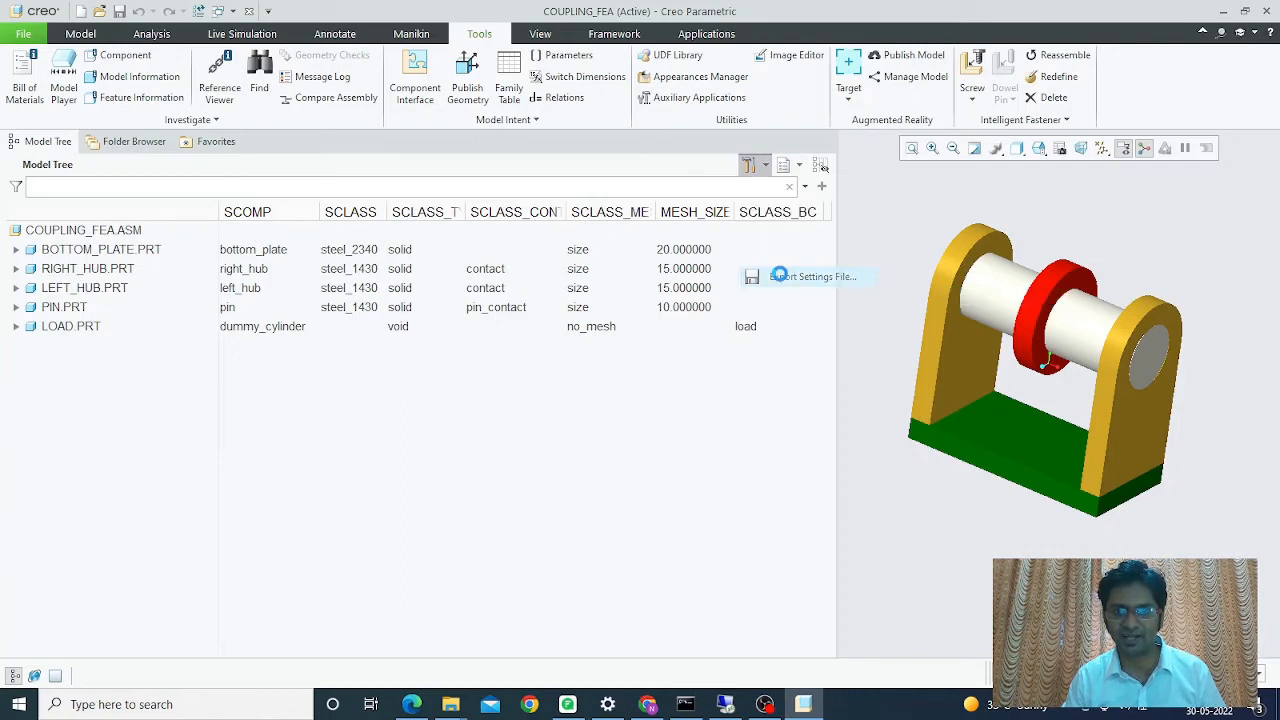
pyautogui.click(891, 532)
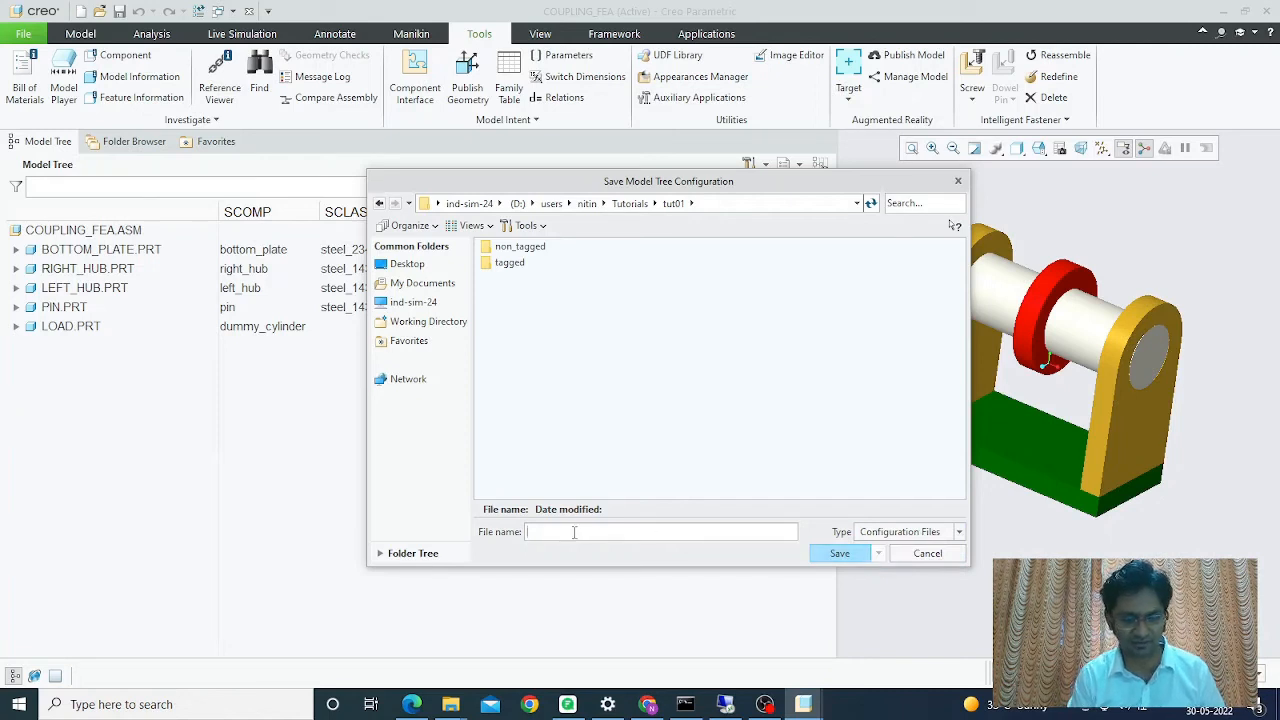
pyautogui.write('c')
pyautogui.press('BackSpace')
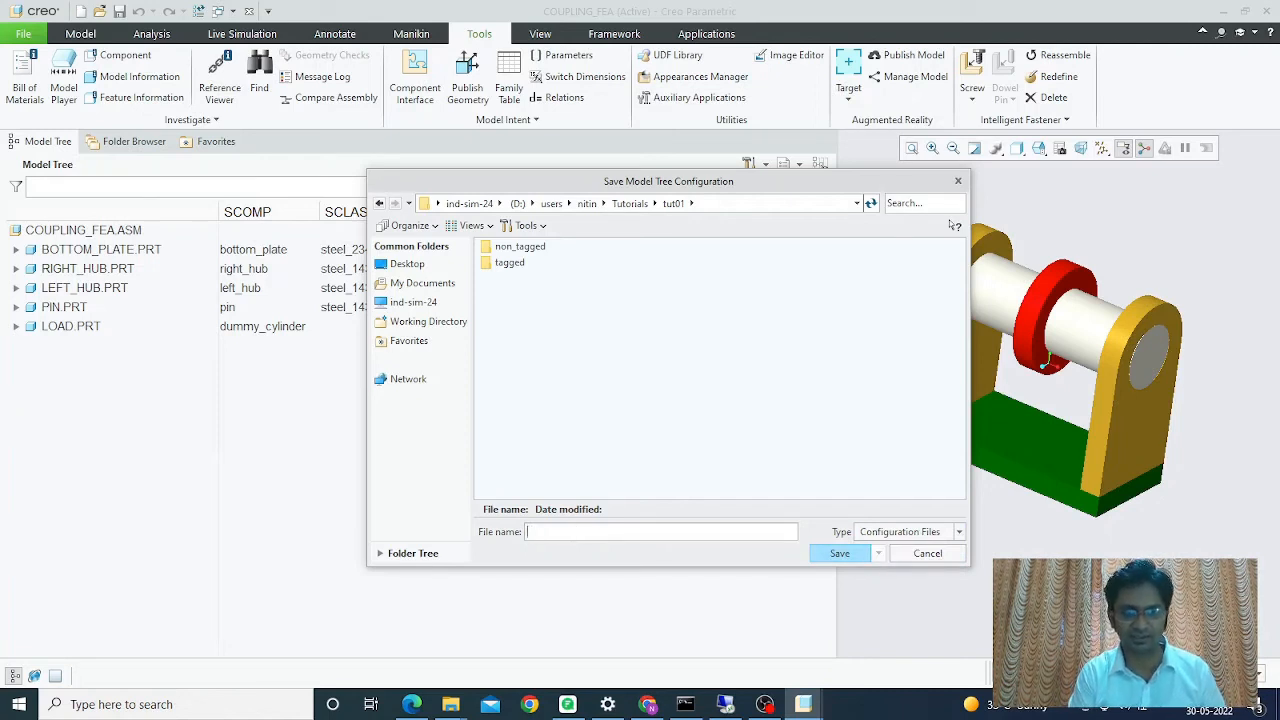
pyautogui.write('tree.c')
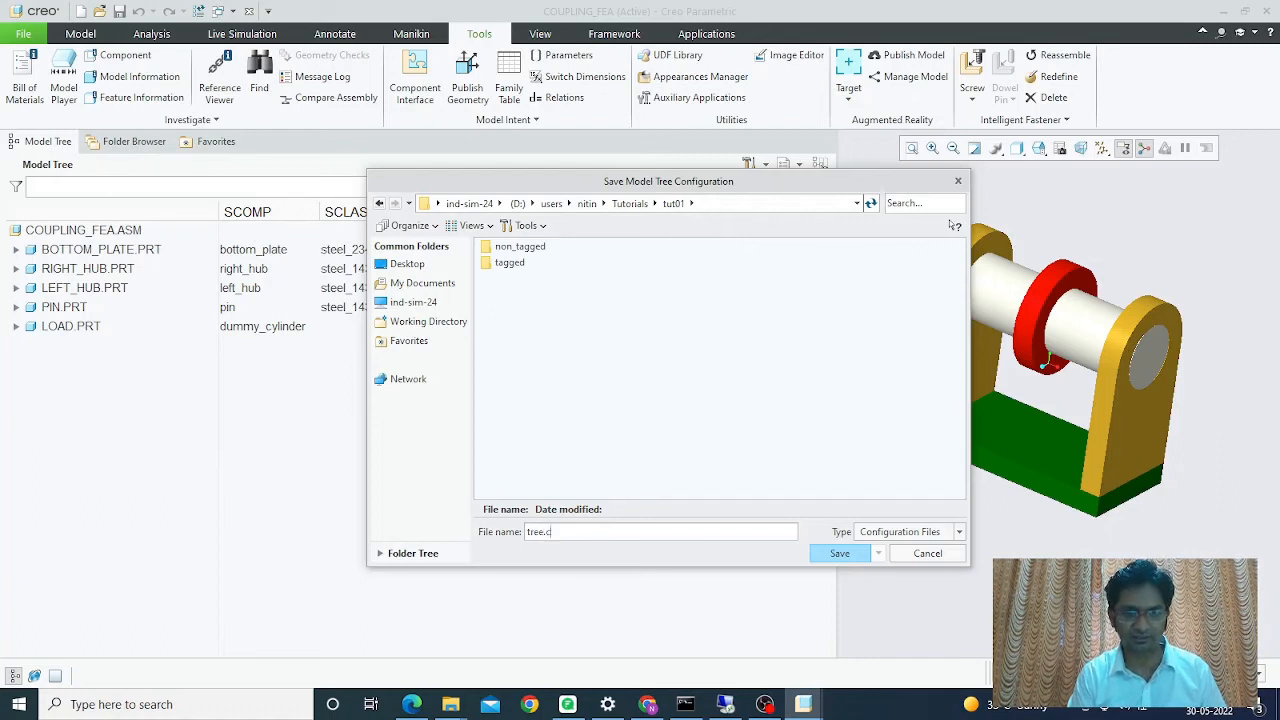
pyautogui.write('fg')
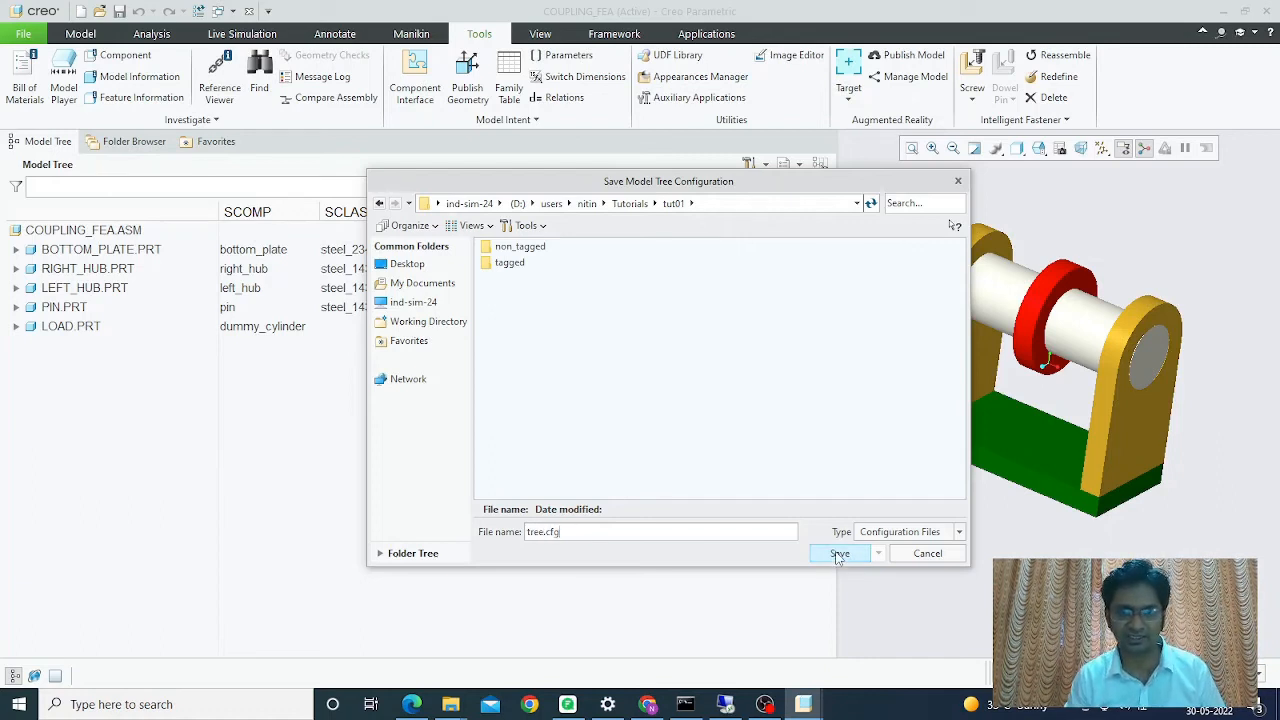
pyautogui.click(838, 554)
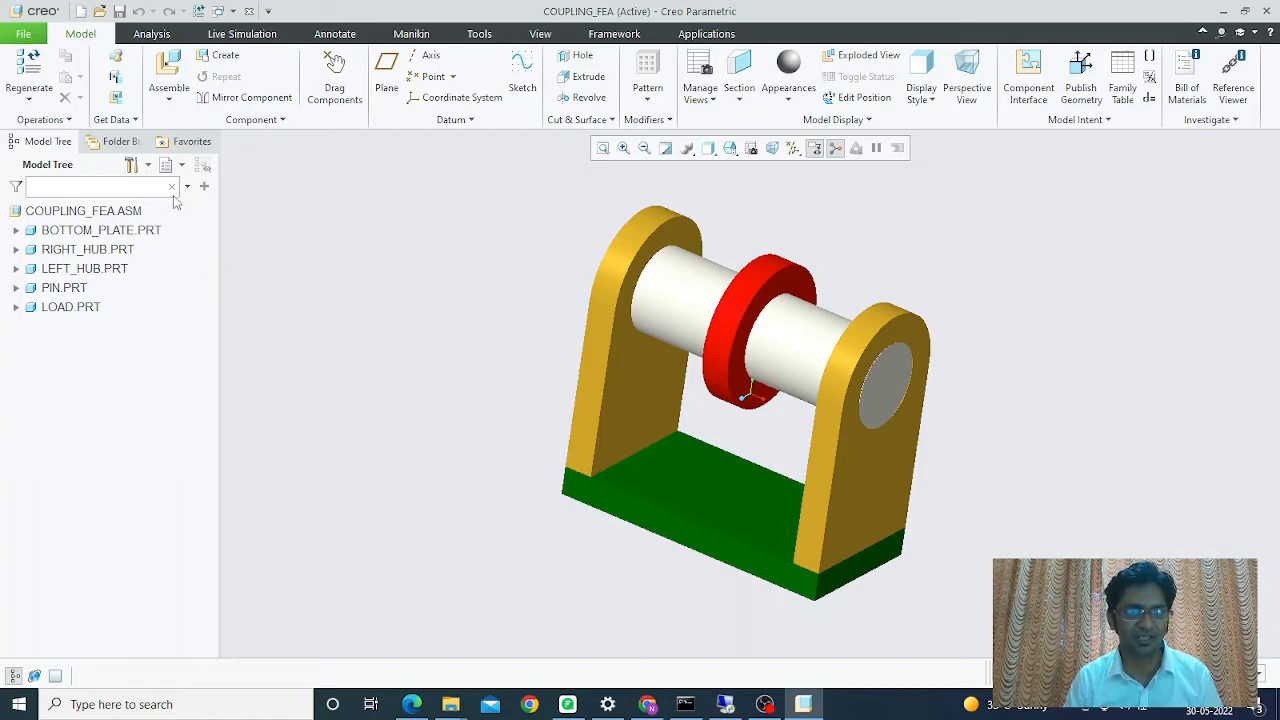
# - Open the Model Tree Settings dropdown
pyautogui.click(146, 172)
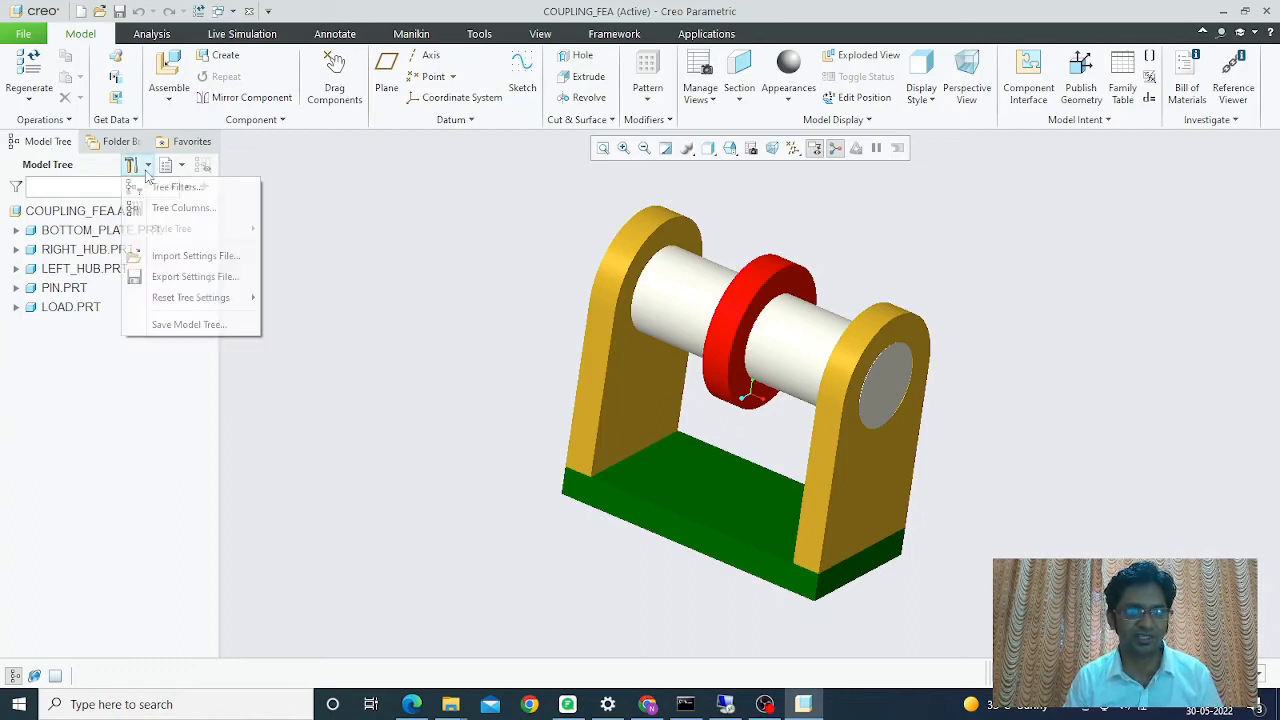
# - Import tree.cfg as the tree settings file and widen the Model Tree pane to show its parameter columns
pyautogui.click(172, 257)
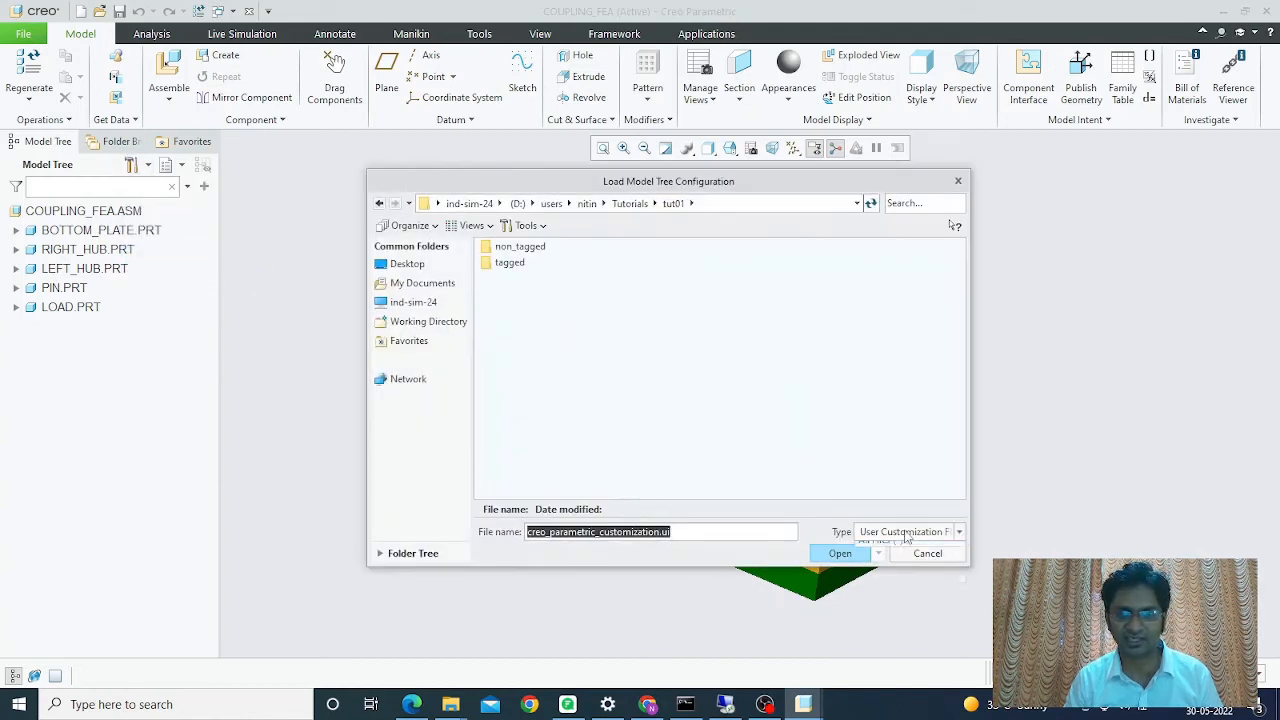
pyautogui.click(890, 561)
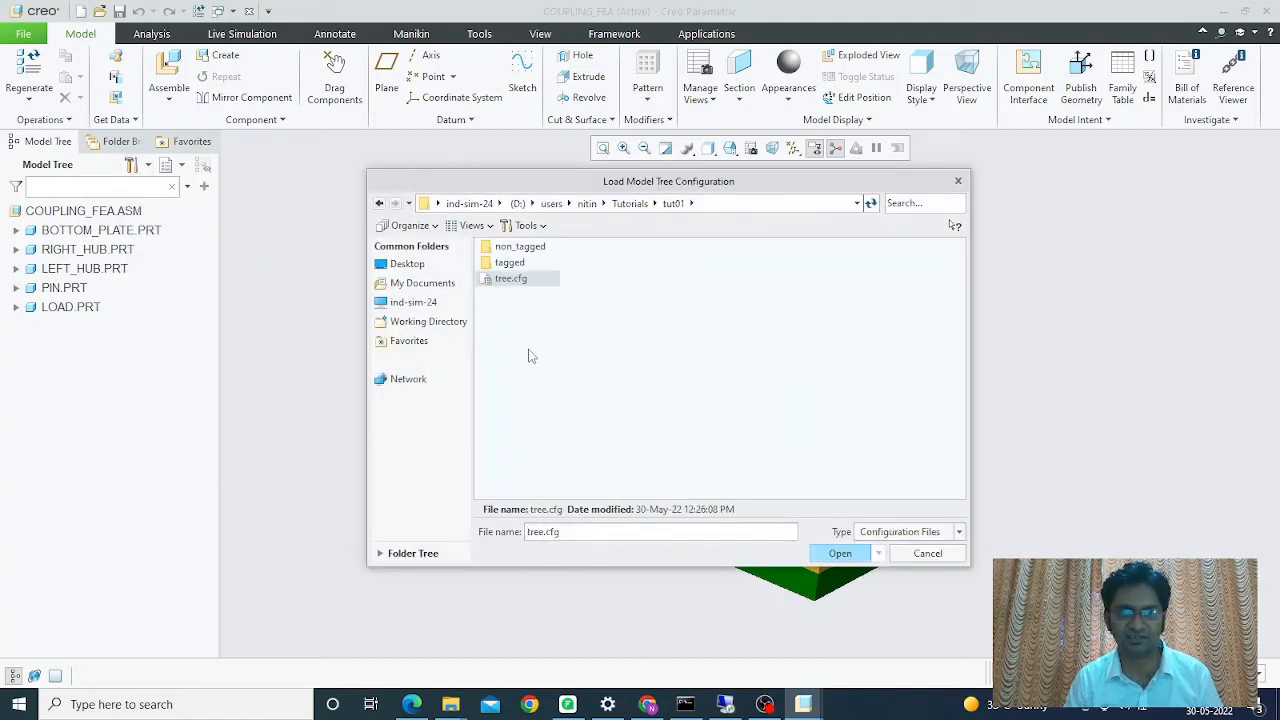
pyautogui.click(513, 282)
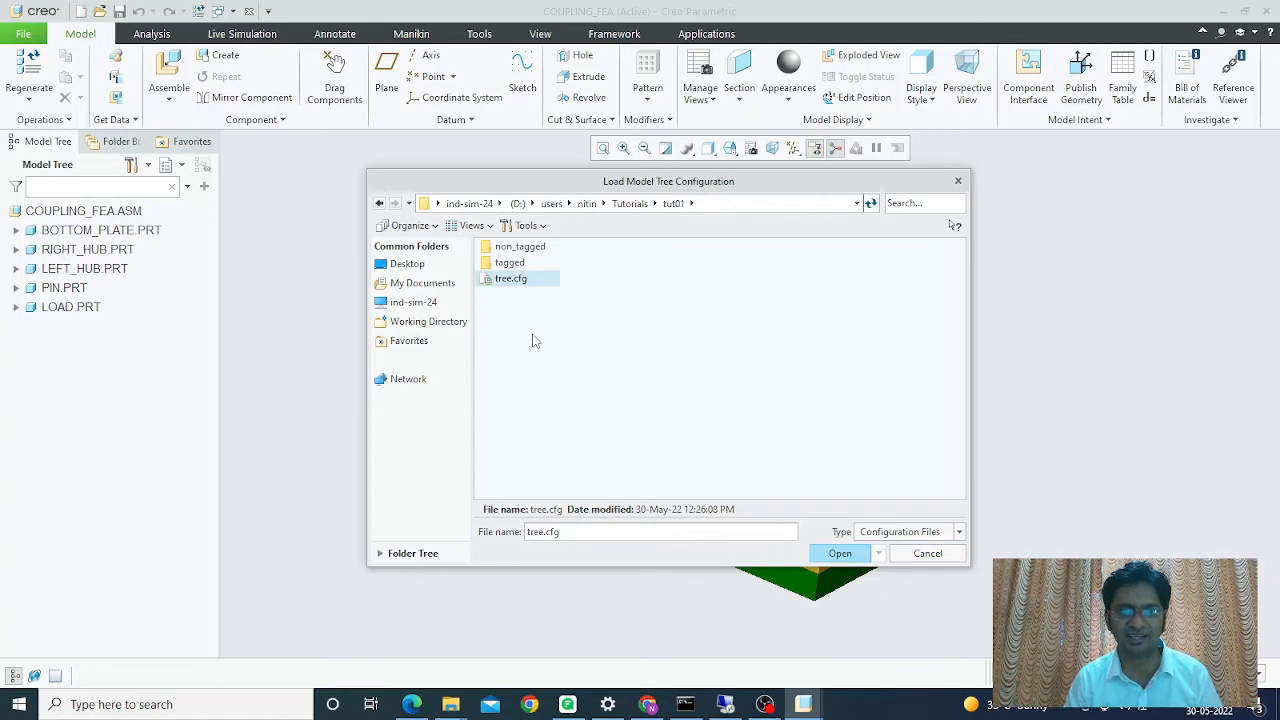
pyautogui.click(840, 553)
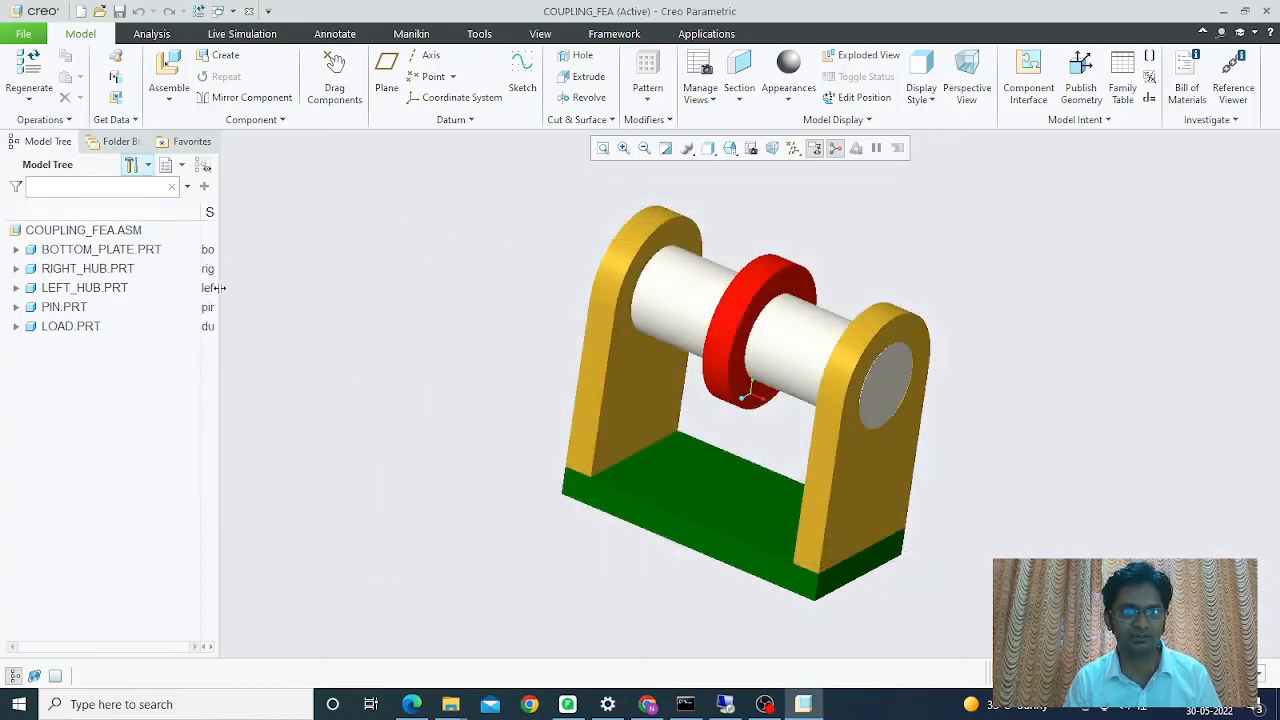
pyautogui.moveTo(217, 296); pyautogui.dragTo(836, 279)
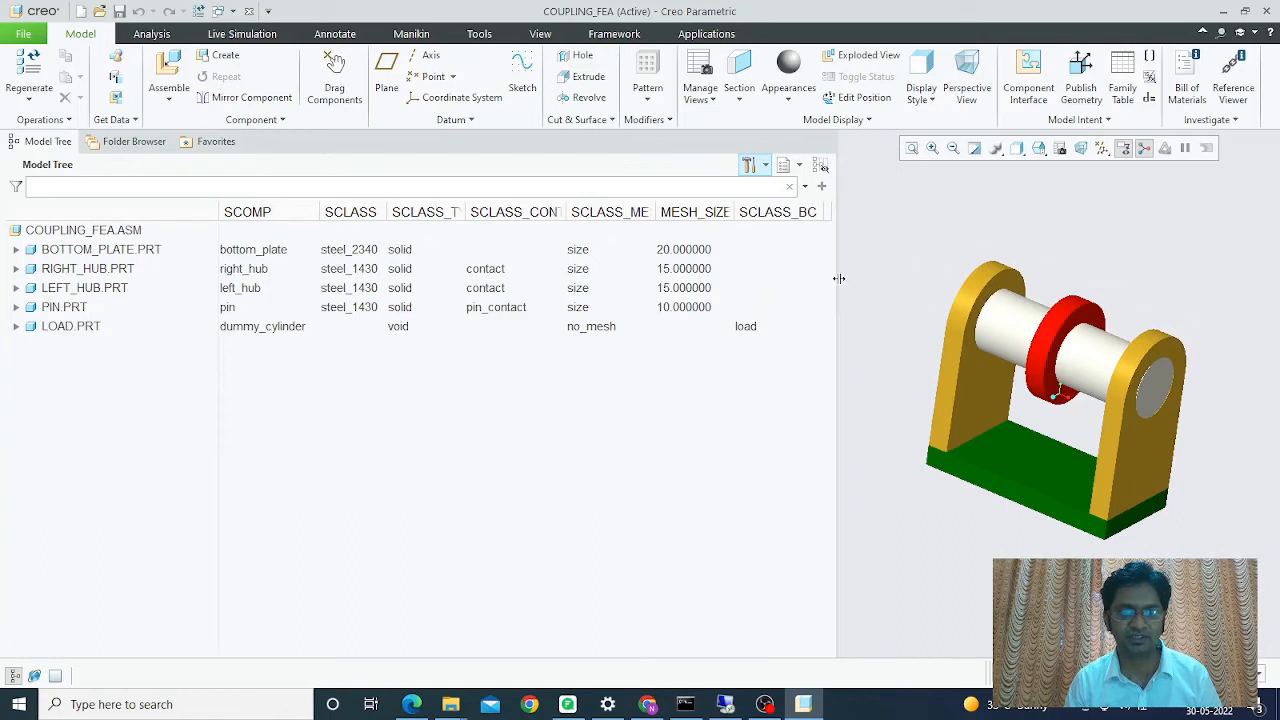